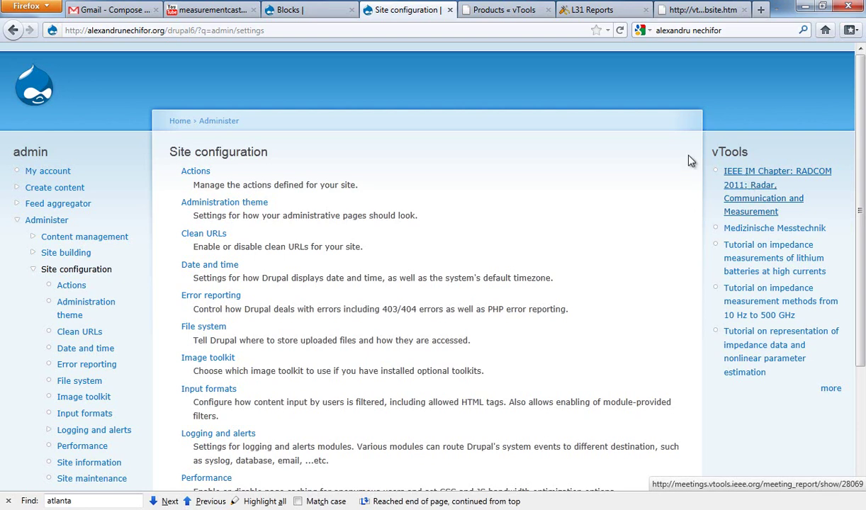
Step: Navigate back from the L31 report feeds to Meetings Home and start a new L31 Meeting Report
{"action": "left_click", "coordinate": [505, 13]}
{"action": "left_click", "coordinate": [591, 10]}
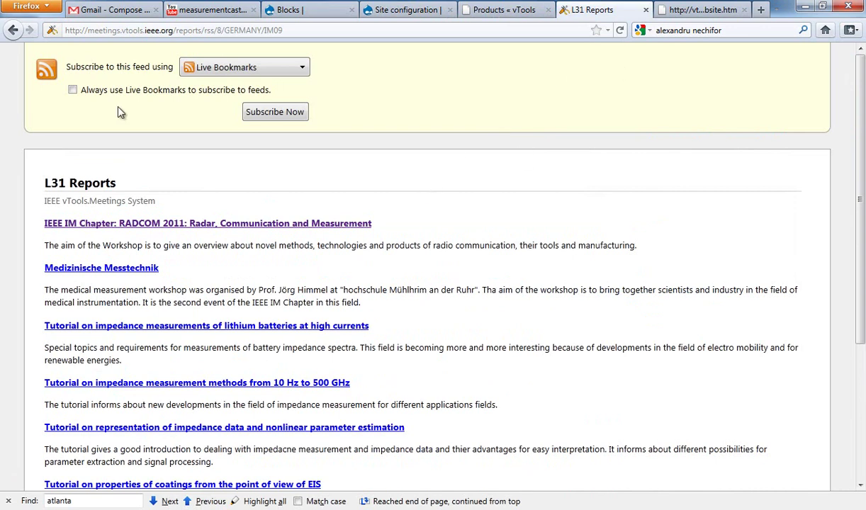
{"action": "left_click", "coordinate": [14, 32]}
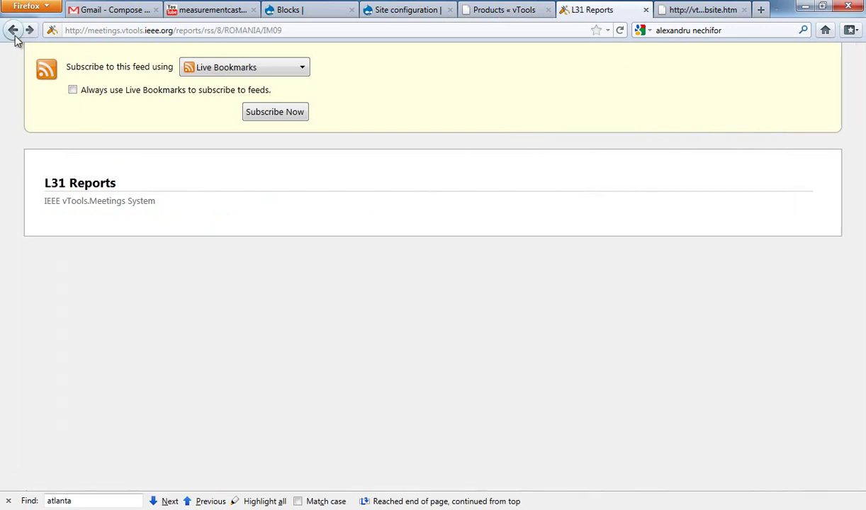
{"action": "left_click", "coordinate": [15, 34]}
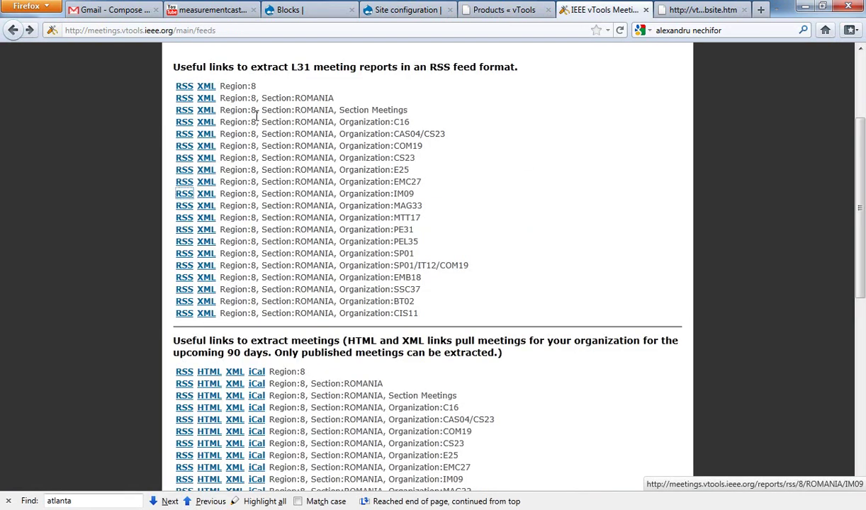
{"action": "scroll", "coordinate": [212, 141], "scroll_direction": "up", "scroll_amount": 3}
{"action": "left_click", "coordinate": [364, 165]}
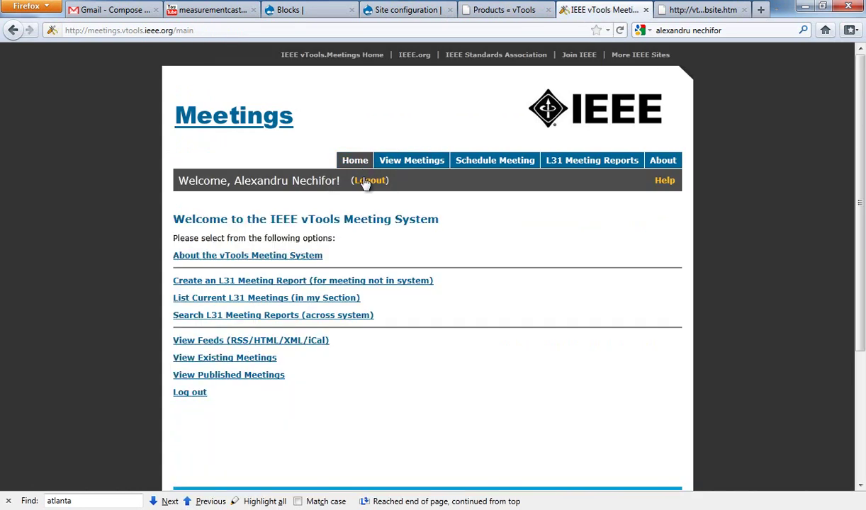
{"action": "left_click", "coordinate": [311, 282]}
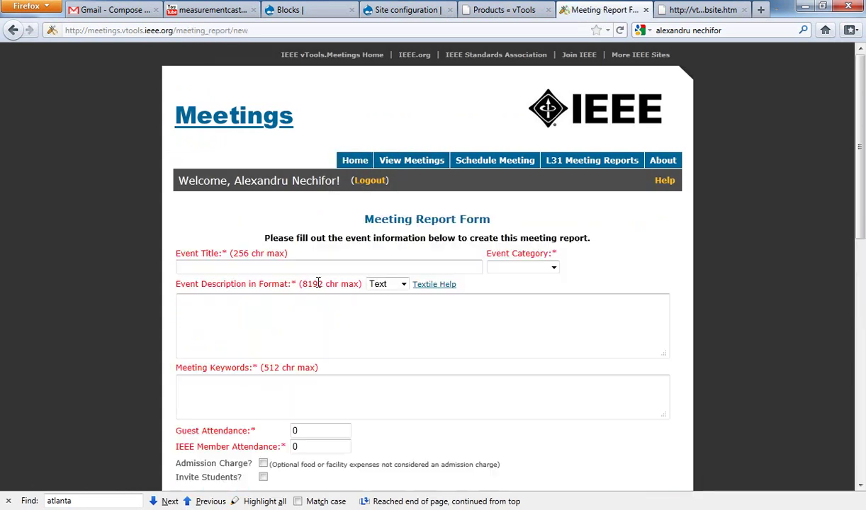
Step: Scroll through the blank report form, checking the Meeting Keywords, Guest Attendance and City fields
{"action": "scroll", "coordinate": [299, 256], "scroll_direction": "down", "scroll_amount": 2}
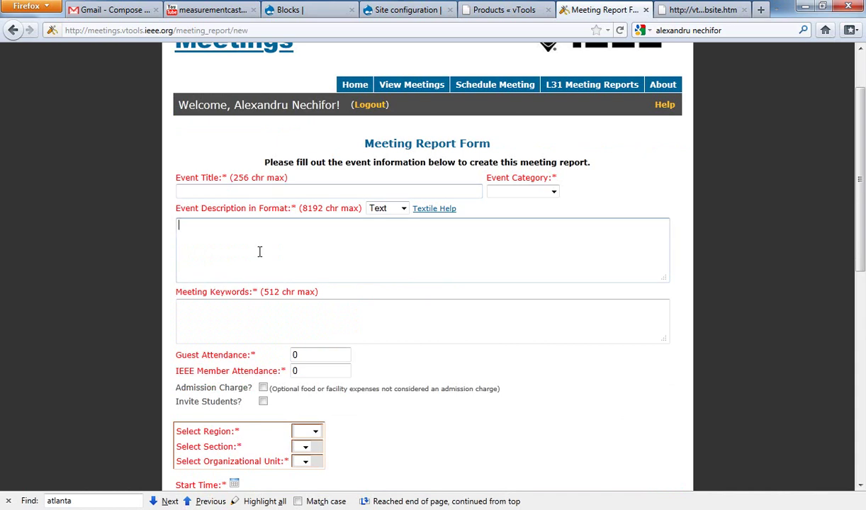
{"action": "scroll", "coordinate": [234, 255], "scroll_direction": "down", "scroll_amount": 2}
{"action": "left_click", "coordinate": [262, 248]}
{"action": "scroll", "coordinate": [262, 248], "scroll_direction": "down", "scroll_amount": 2}
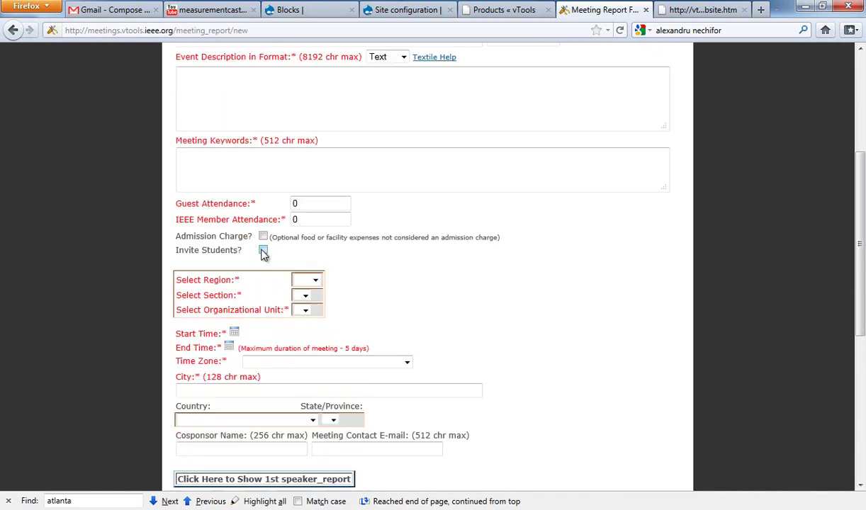
{"action": "double_click", "coordinate": [301, 205]}
{"action": "scroll", "coordinate": [305, 222], "scroll_direction": "down", "scroll_amount": 4}
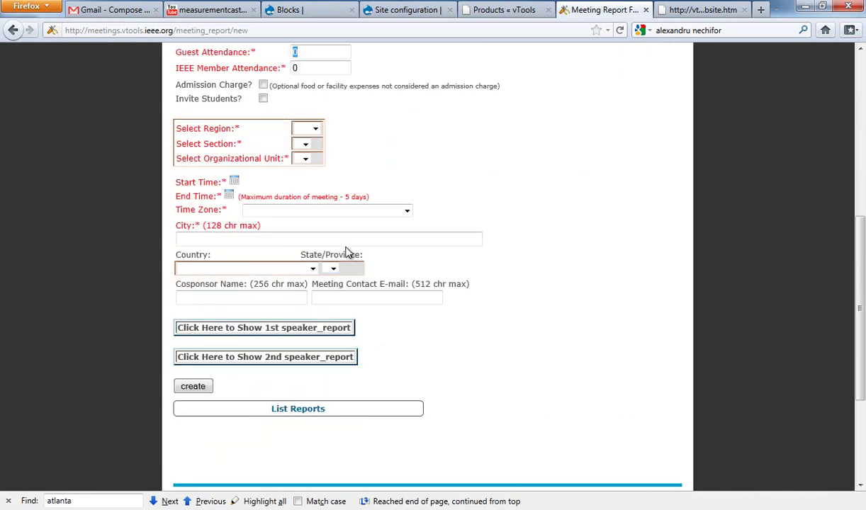
{"action": "left_click", "coordinate": [335, 240]}
{"action": "scroll", "coordinate": [345, 241], "scroll_direction": "up", "scroll_amount": 10}
Step: View the vTools Products tab, then switch back to the Drupal Site configuration tab
{"action": "left_click", "coordinate": [536, 11]}
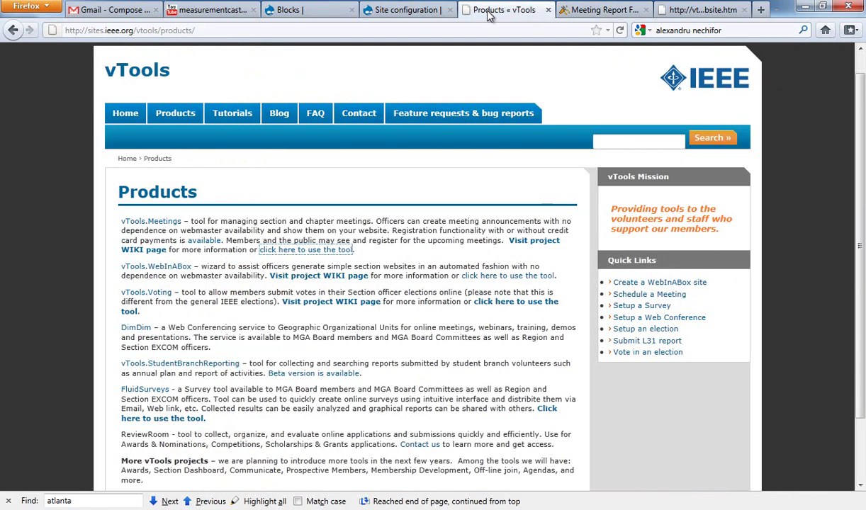
{"action": "left_click", "coordinate": [399, 12]}
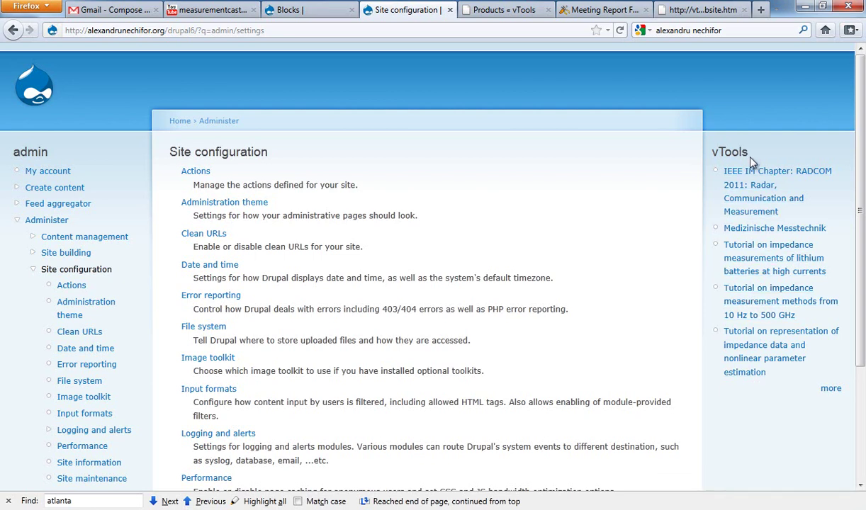
Step: Try Schedule Meeting from the report form, get the no-access notice, and log out
{"action": "left_click", "coordinate": [514, 12]}
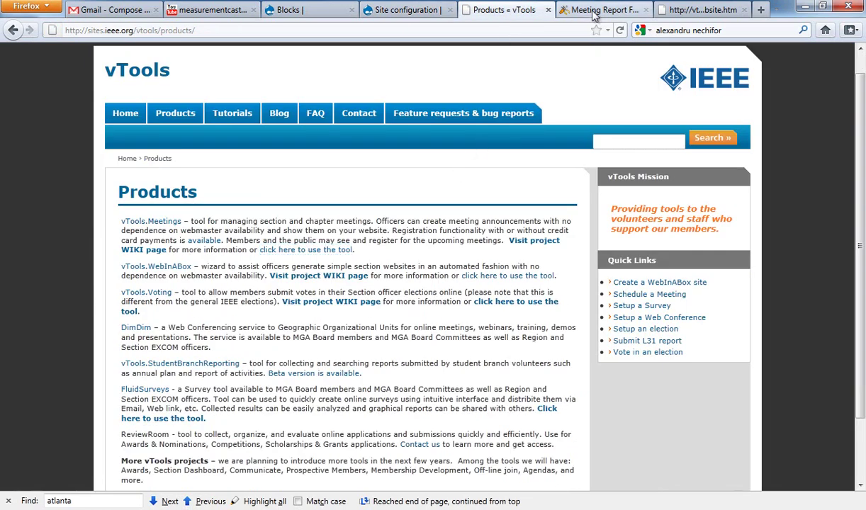
{"action": "left_click", "coordinate": [595, 11]}
{"action": "left_click", "coordinate": [494, 163]}
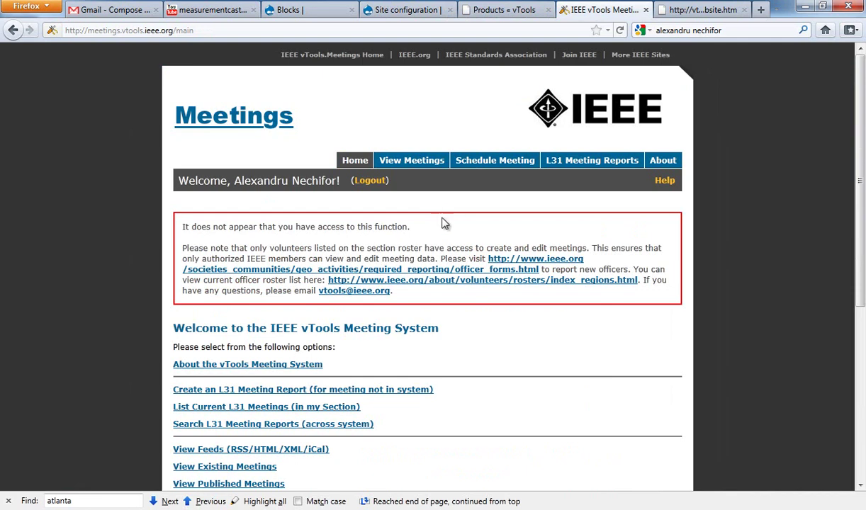
{"action": "left_click_drag", "start_coordinate": [402, 300], "coordinate": [182, 225]}
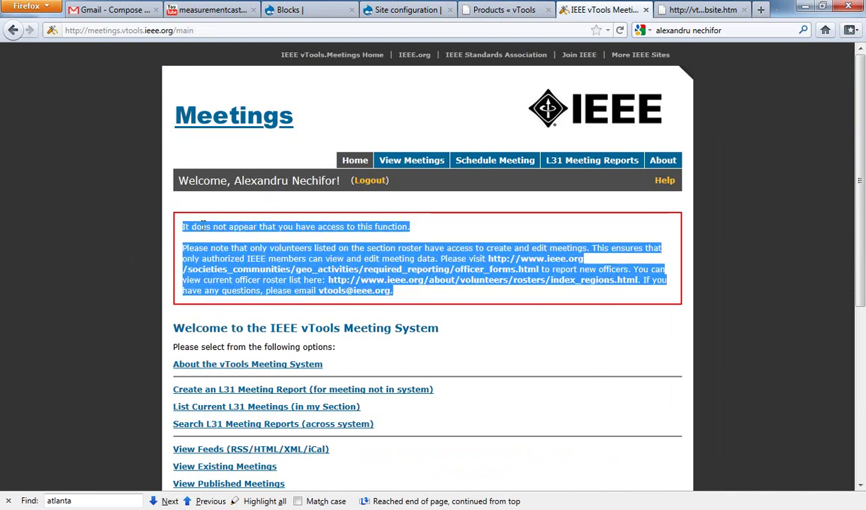
{"action": "left_click", "coordinate": [243, 246]}
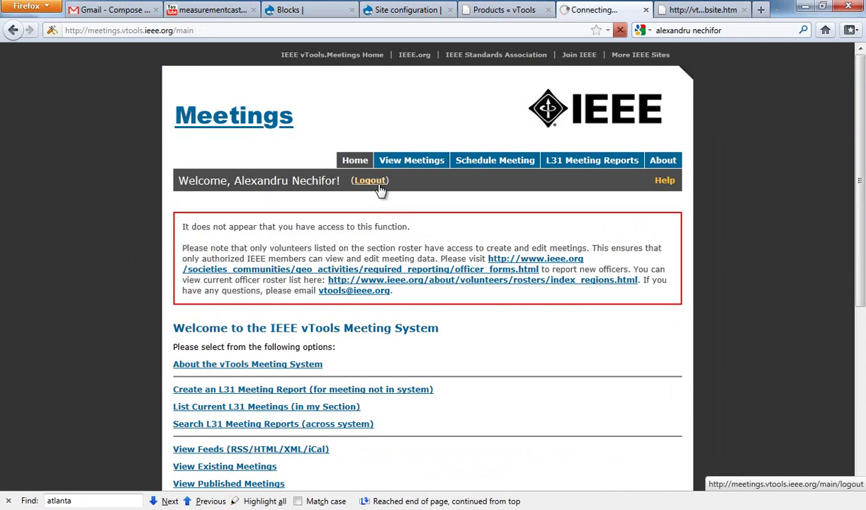
{"action": "left_click", "coordinate": [380, 184]}
Step: Load the meetings-dev site under the test section account and bring up a blank Schedule Meeting Form
{"action": "left_click", "coordinate": [233, 29]}
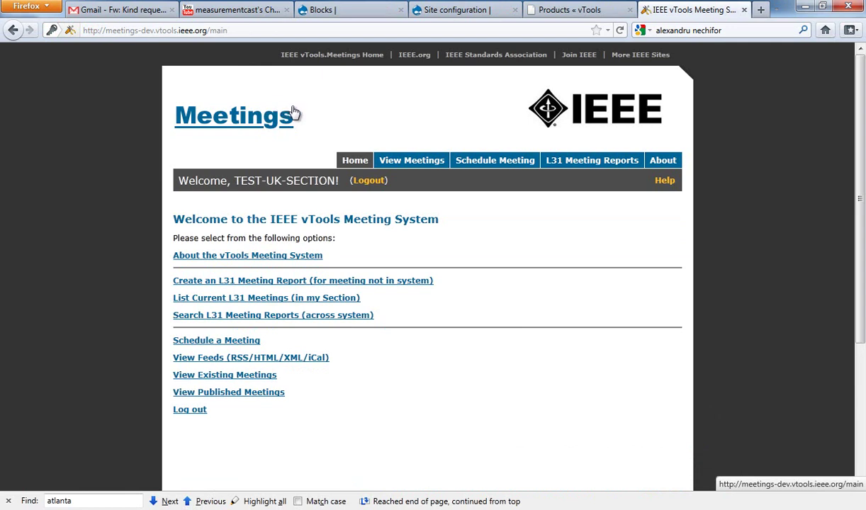
{"action": "left_click", "coordinate": [488, 170]}
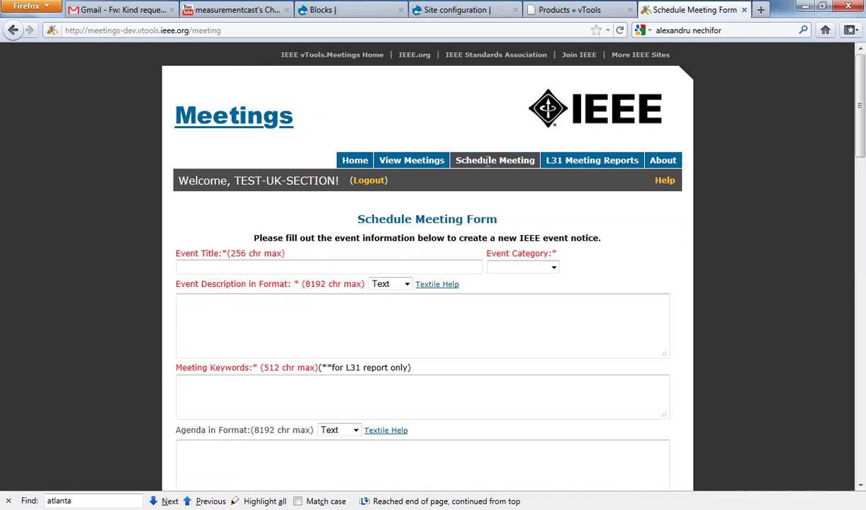
{"action": "scroll", "coordinate": [439, 213], "scroll_direction": "down", "scroll_amount": 5}
{"action": "scroll", "coordinate": [440, 216], "scroll_direction": "down", "scroll_amount": 9}
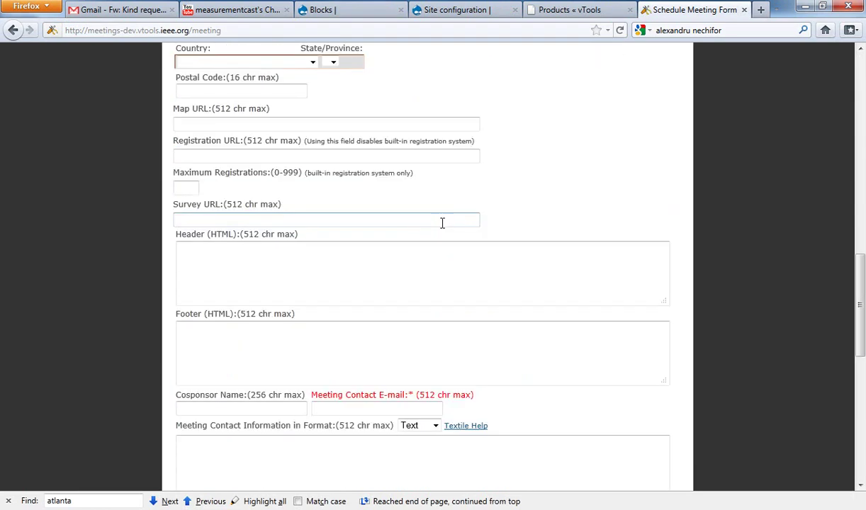
{"action": "scroll", "coordinate": [443, 230], "scroll_direction": "down", "scroll_amount": 8}
{"action": "scroll", "coordinate": [454, 248], "scroll_direction": "up", "scroll_amount": 14}
{"action": "scroll", "coordinate": [455, 264], "scroll_direction": "up", "scroll_amount": 7}
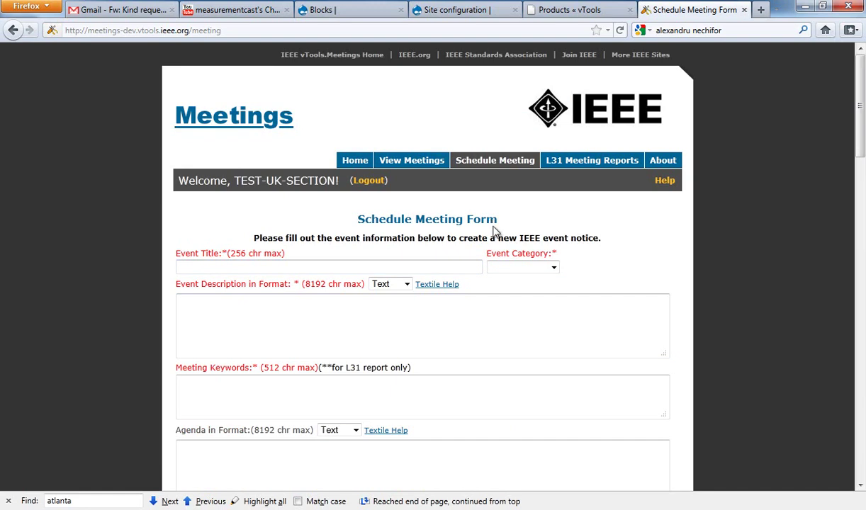
Step: Title the event 'DL Talk' and set its category to Technical
{"action": "left_click", "coordinate": [386, 265]}
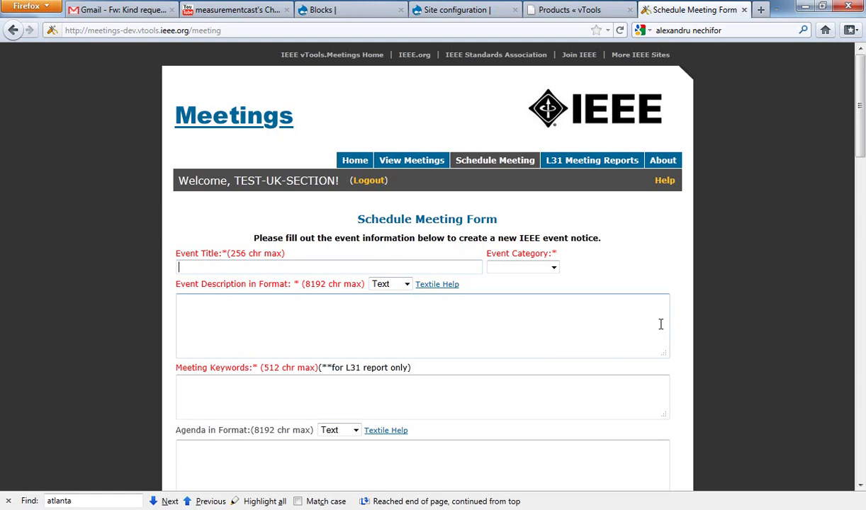
{"action": "type", "text": "Talk"}
{"action": "left_click", "coordinate": [179, 267]}
{"action": "type", "text": "DL"}
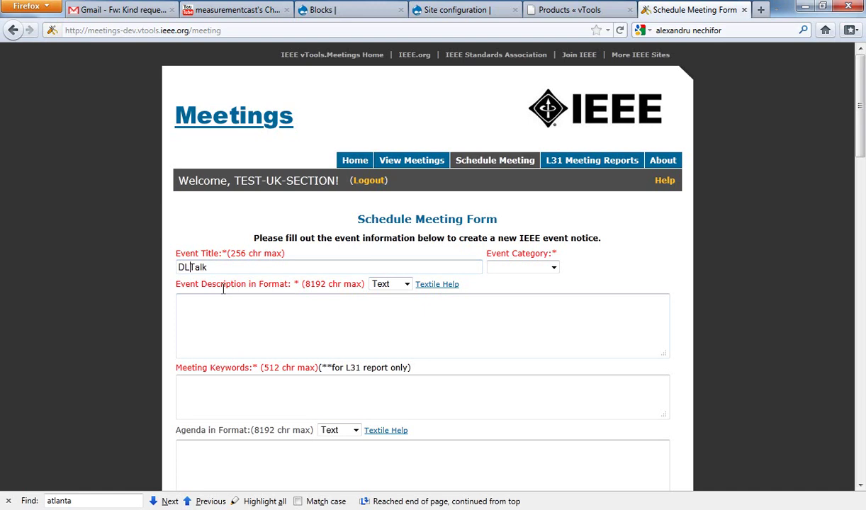
{"action": "left_click", "coordinate": [496, 268]}
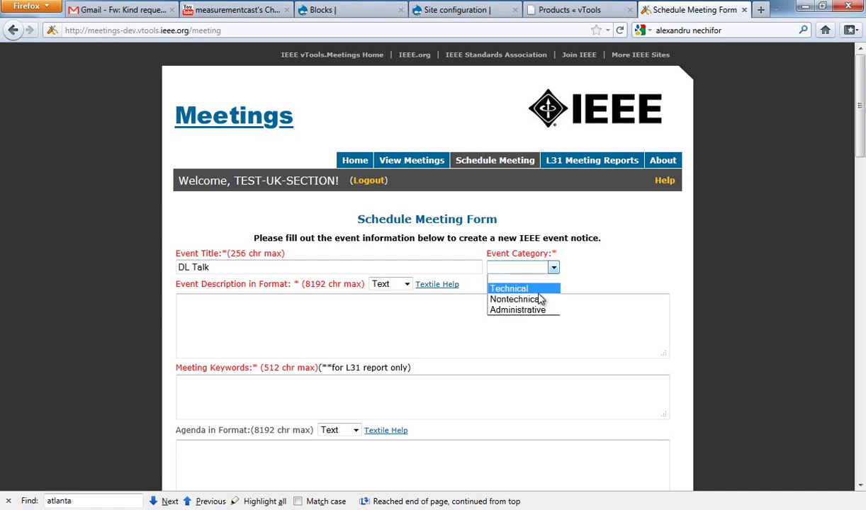
{"action": "left_click", "coordinate": [538, 292]}
Step: Enter the description 'DL Talk for IEEE IM Society DL program' and reuse it as Meeting Keywords
{"action": "left_click", "coordinate": [349, 303]}
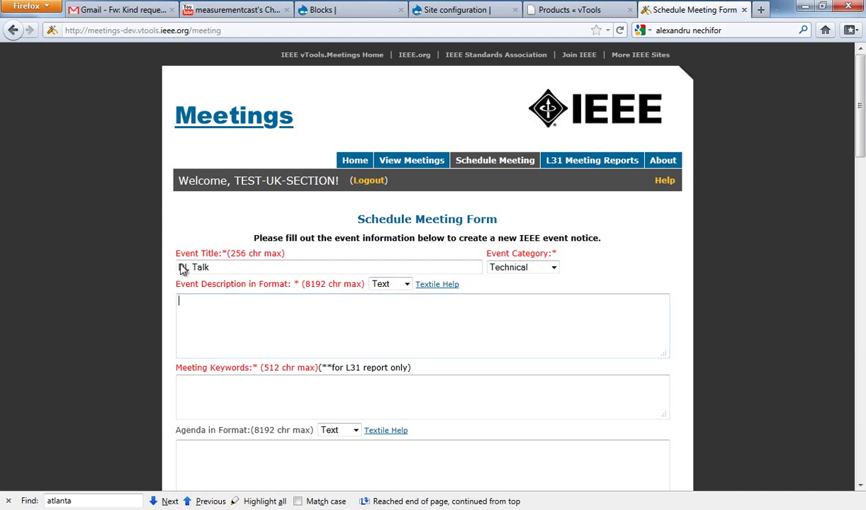
{"action": "left_click_drag", "start_coordinate": [210, 267], "coordinate": [164, 267]}
{"action": "key", "text": "ctrl+c"}
{"action": "left_click", "coordinate": [257, 309]}
{"action": "key", "text": "ctrl+v"}
{"action": "type", "text": "for IEEE IM Society DL"}
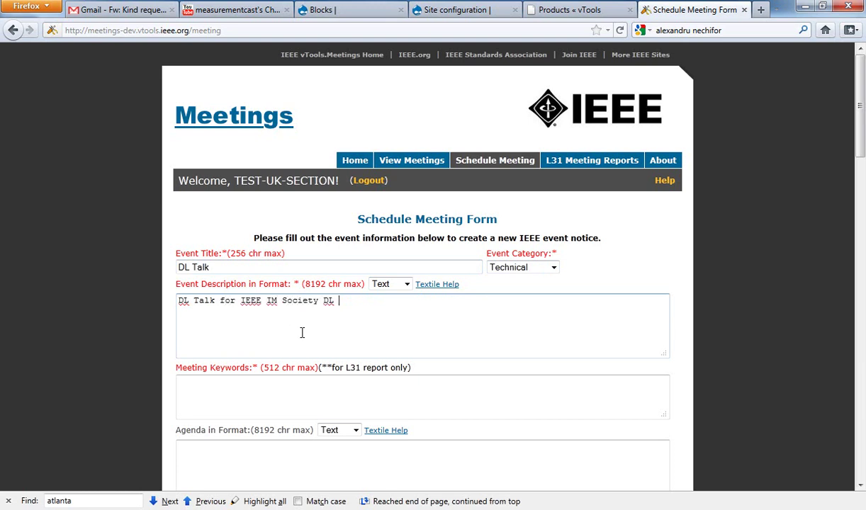
{"action": "type", "text": " program"}
{"action": "left_click", "coordinate": [267, 387]}
{"action": "scroll", "coordinate": [284, 386], "scroll_direction": "down", "scroll_amount": 2}
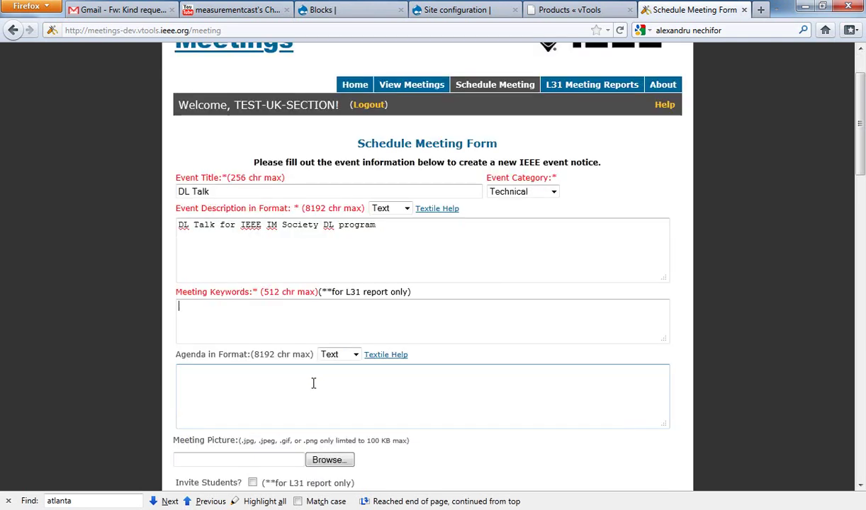
{"action": "left_click_drag", "start_coordinate": [377, 225], "coordinate": [180, 224]}
{"action": "key", "text": "ctrl+c"}
{"action": "left_click", "coordinate": [230, 319]}
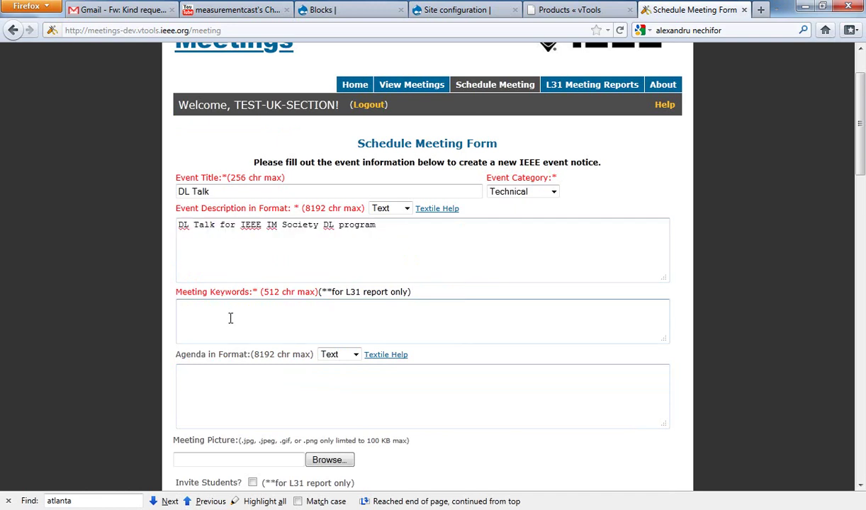
{"action": "key", "text": "ctrl+v"}
Step: Write the agenda as a 7:00 AM meeting followed by '7:15 - 8:15 Talk'
{"action": "left_click", "coordinate": [257, 366]}
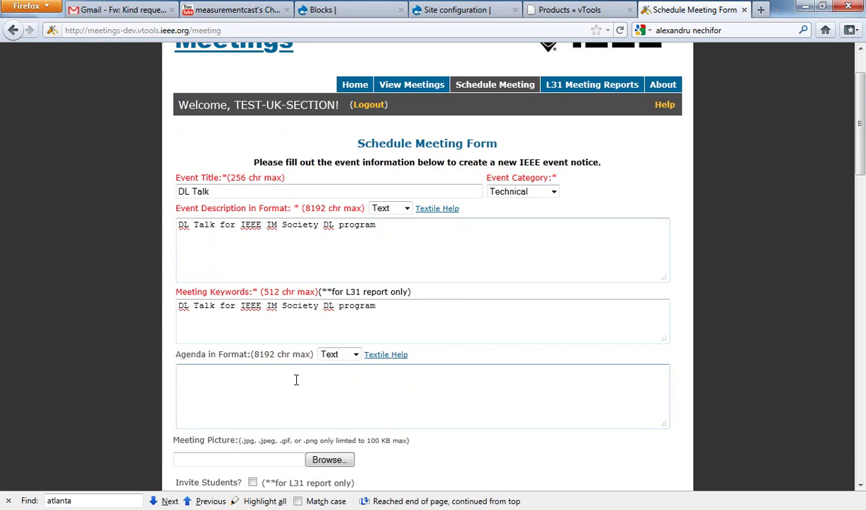
{"action": "type", "text": ":00"}
{"action": "type", "text": " AM meeting"}
{"action": "type", "text": "7:00"}
{"action": "type", "text": "8"}
{"action": "type", "text": ":15"}
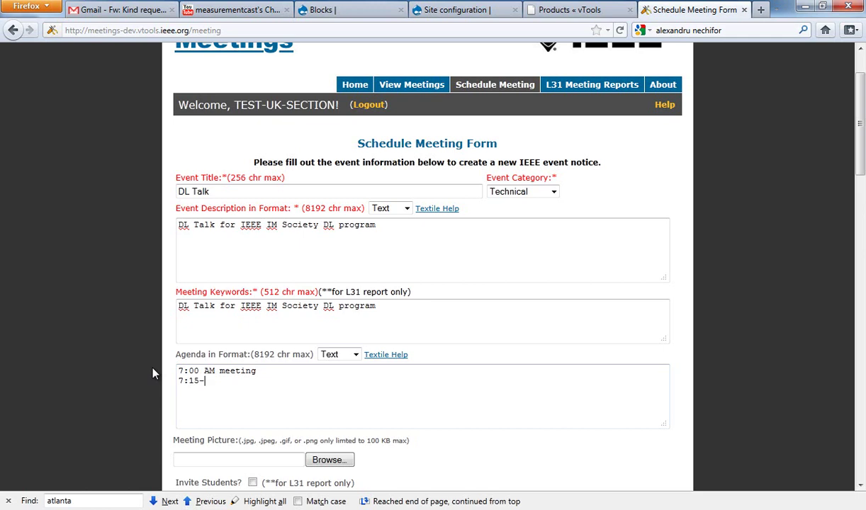
{"action": "type", "text": " - 9:00"}
{"action": "key", "text": "BackSpace"}
{"action": "key", "text": "BackSpace"}
{"action": "key", "text": "BackSpace"}
{"action": "key", "text": "BackSpace"}
{"action": "key", "text": "BackSpace"}
{"action": "type", "text": "8:15 Talk"}
Step: Tick Invite Students, keep the United Kingdom & Republic of Ireland section, and choose unit IM09
{"action": "scroll", "coordinate": [227, 375], "scroll_direction": "down", "scroll_amount": 4}
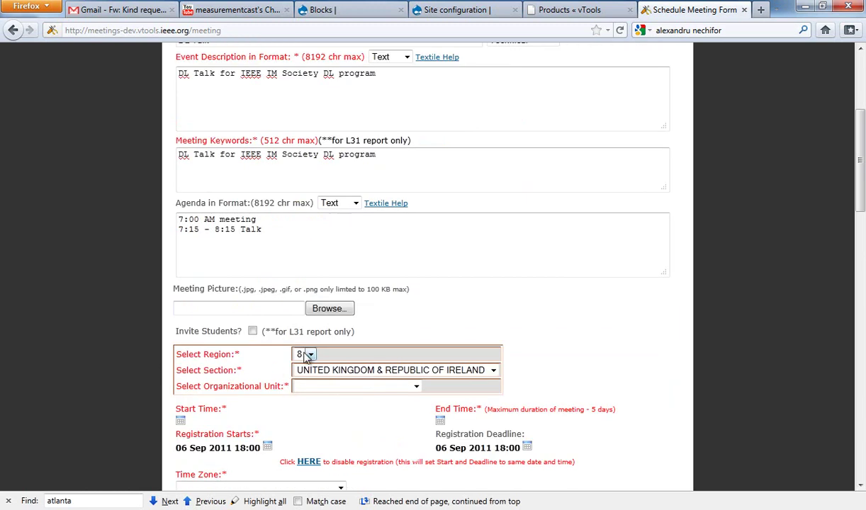
{"action": "left_click", "coordinate": [252, 331]}
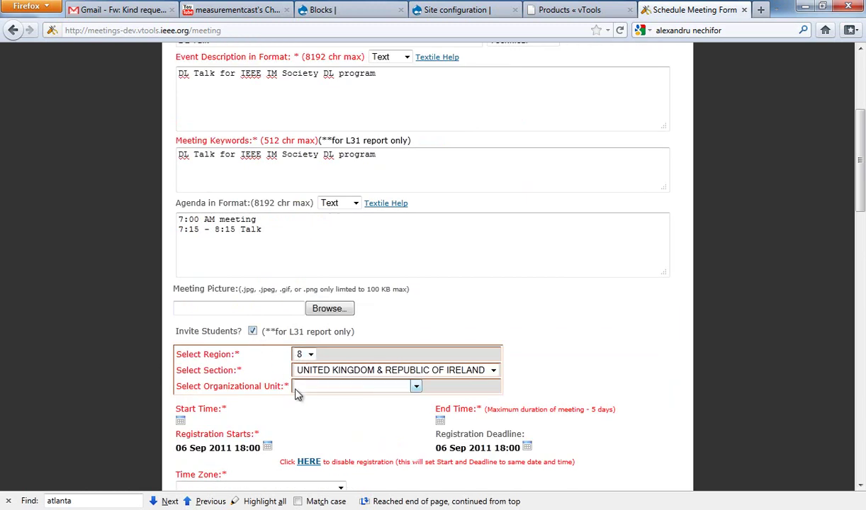
{"action": "scroll", "coordinate": [283, 379], "scroll_direction": "down", "scroll_amount": 2}
{"action": "left_click", "coordinate": [388, 300]}
{"action": "left_click", "coordinate": [388, 300]}
{"action": "left_click", "coordinate": [389, 300]}
{"action": "left_click", "coordinate": [389, 315]}
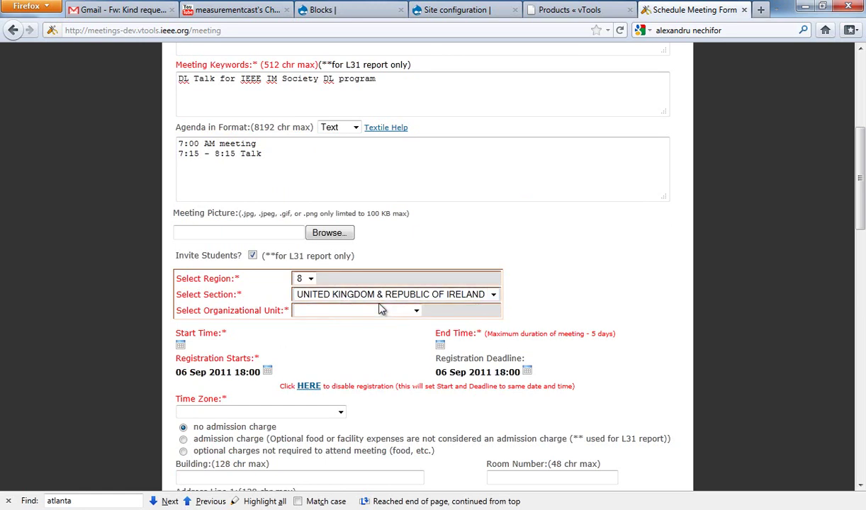
{"action": "left_click", "coordinate": [380, 311]}
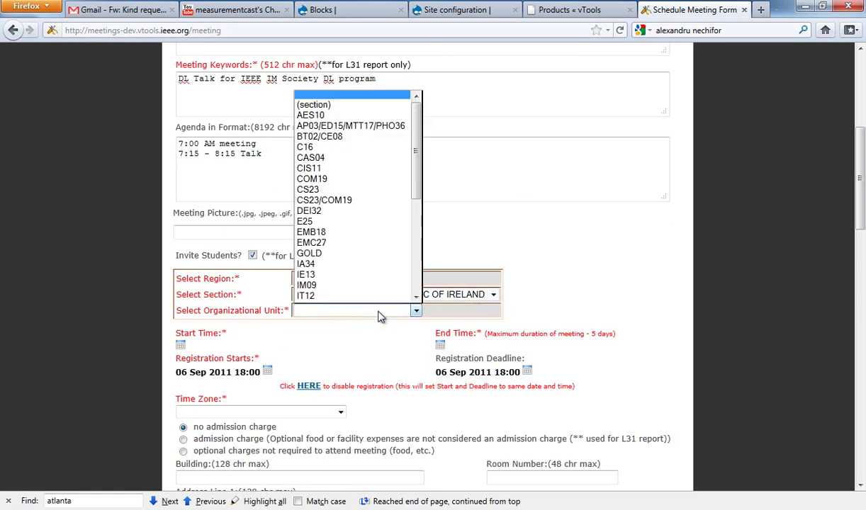
{"action": "left_click", "coordinate": [328, 273]}
{"action": "left_click", "coordinate": [306, 306]}
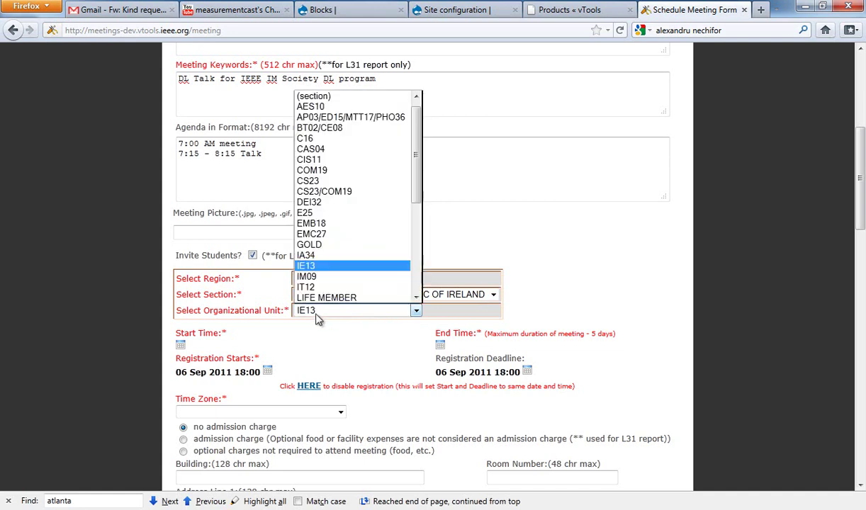
{"action": "left_click", "coordinate": [326, 282]}
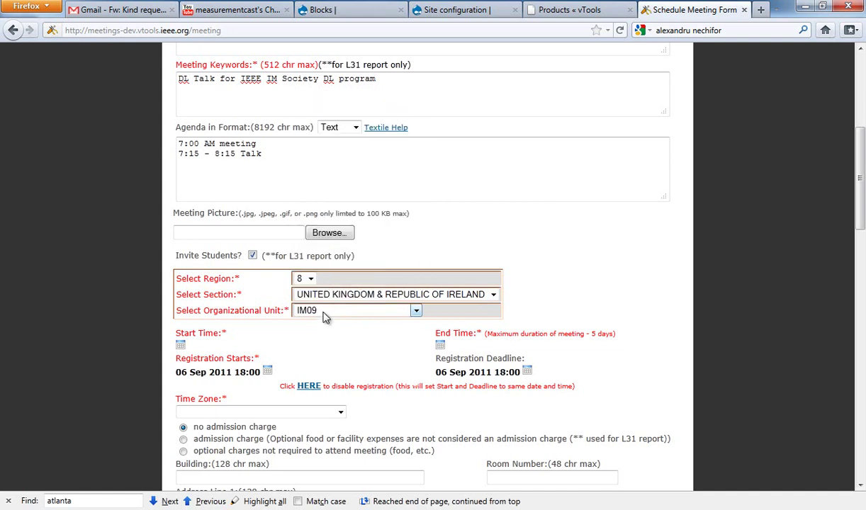
{"action": "scroll", "coordinate": [286, 332], "scroll_direction": "down", "scroll_amount": 2}
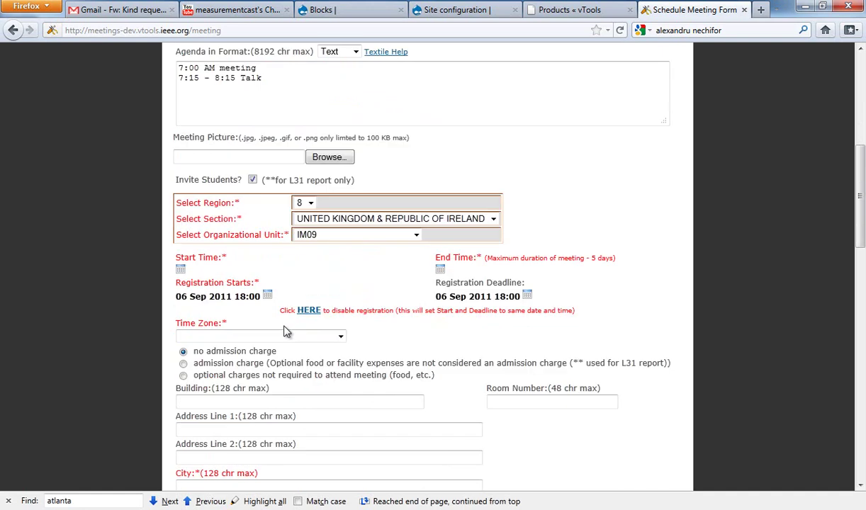
Step: Set the meeting to run on 07 Sep 2011 from 18:45 to 19:45
{"action": "left_click", "coordinate": [181, 270]}
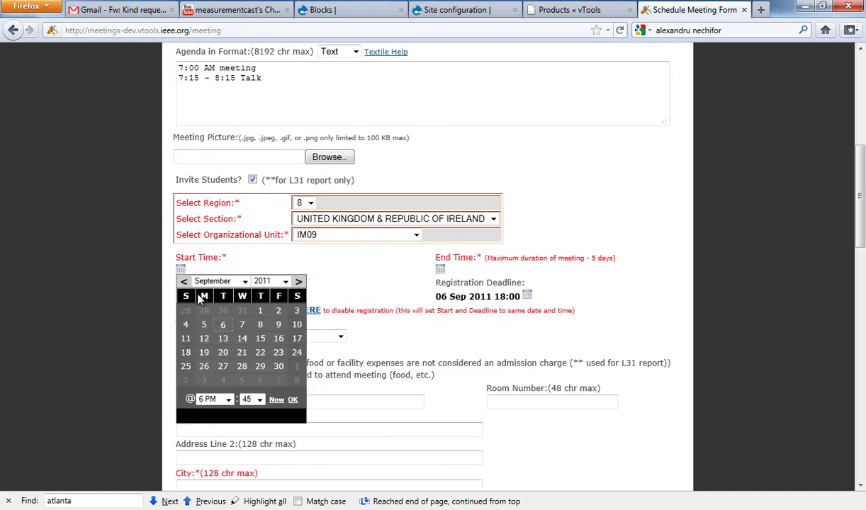
{"action": "left_click", "coordinate": [243, 327]}
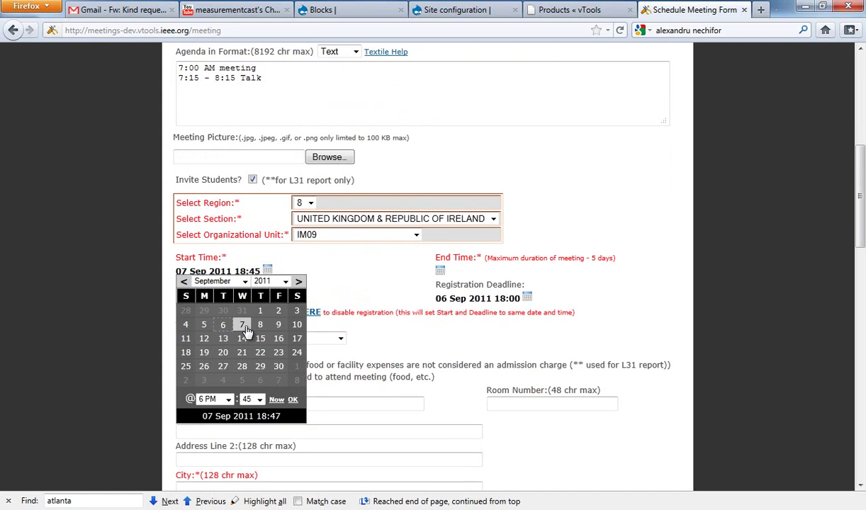
{"action": "left_click", "coordinate": [292, 400]}
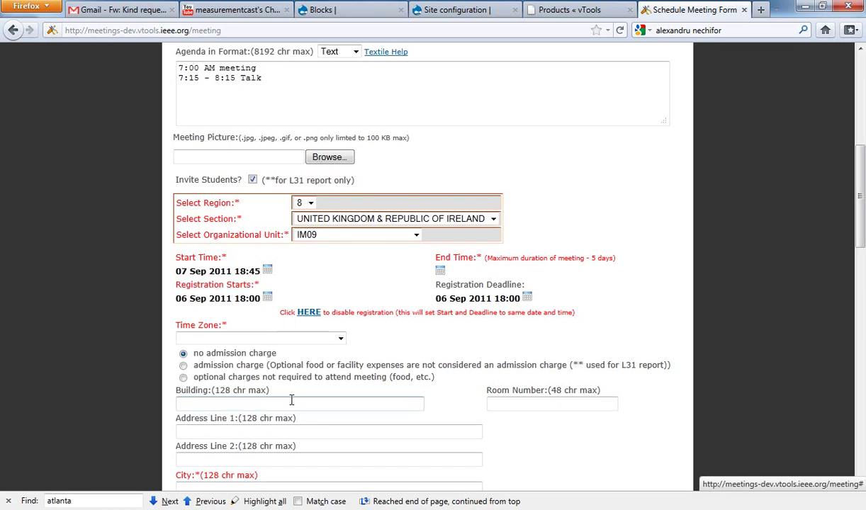
{"action": "left_click", "coordinate": [440, 270]}
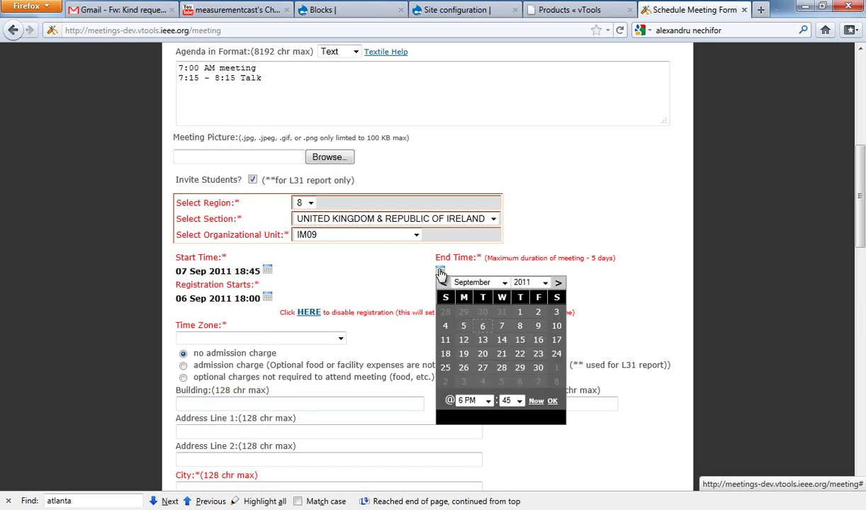
{"action": "left_click", "coordinate": [502, 325]}
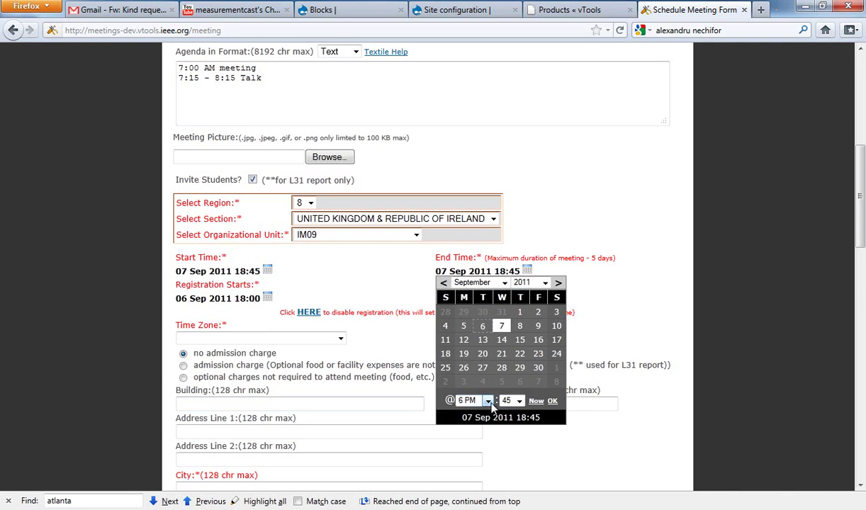
{"action": "left_click", "coordinate": [487, 401]}
{"action": "left_click", "coordinate": [472, 389]}
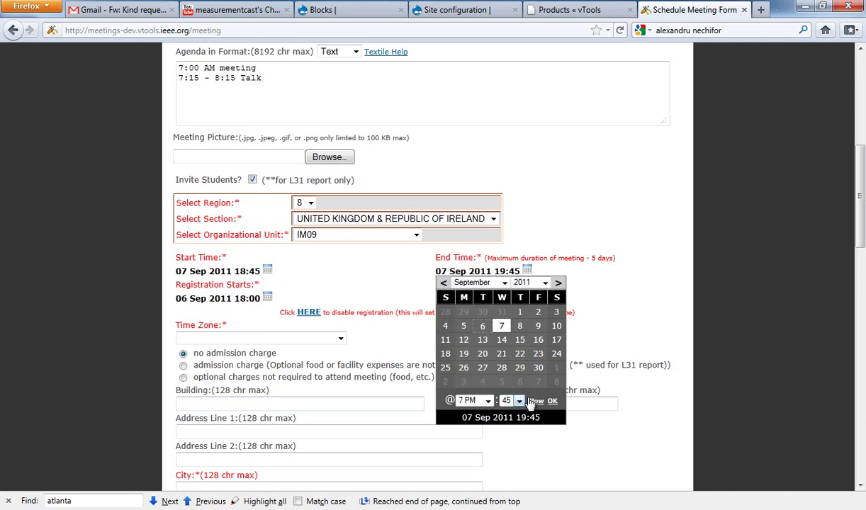
{"action": "left_click", "coordinate": [552, 401]}
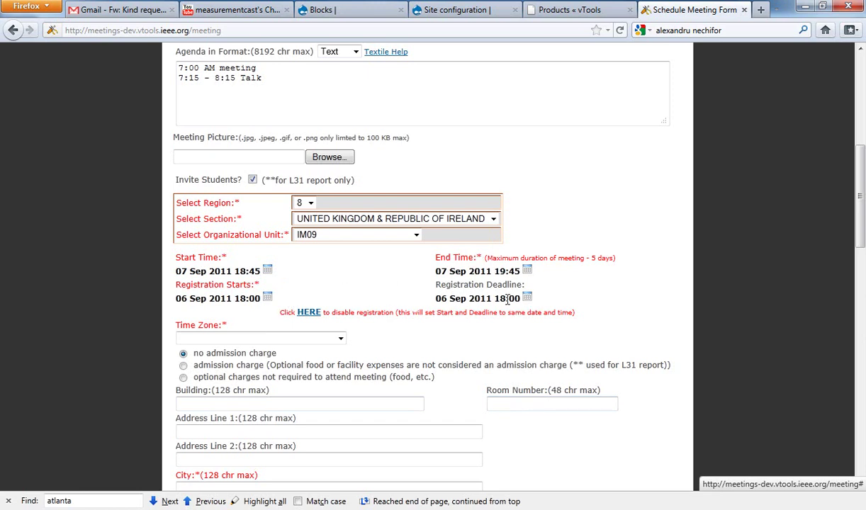
Step: Try a 06 Sep 2011 19:00 registration deadline, then disable registration, resetting it to 18:00
{"action": "left_click_drag", "start_coordinate": [174, 298], "coordinate": [270, 299]}
{"action": "left_click_drag", "start_coordinate": [399, 303], "coordinate": [531, 303]}
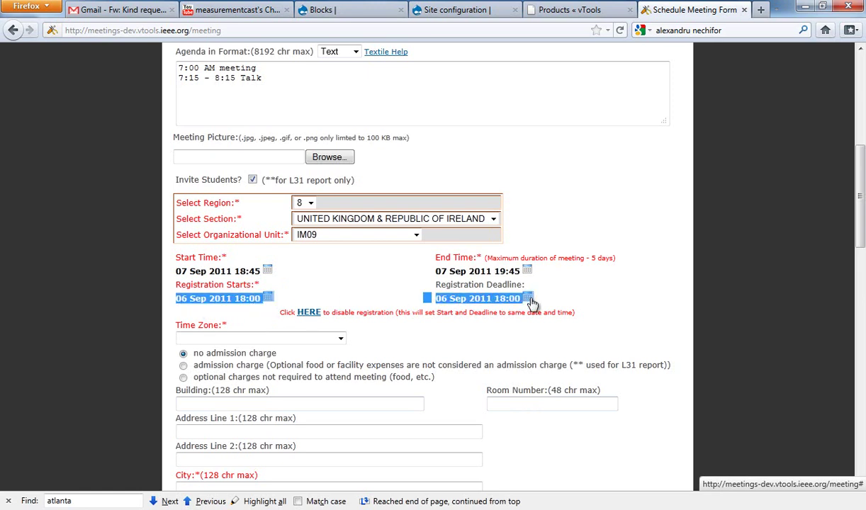
{"action": "left_click", "coordinate": [561, 303]}
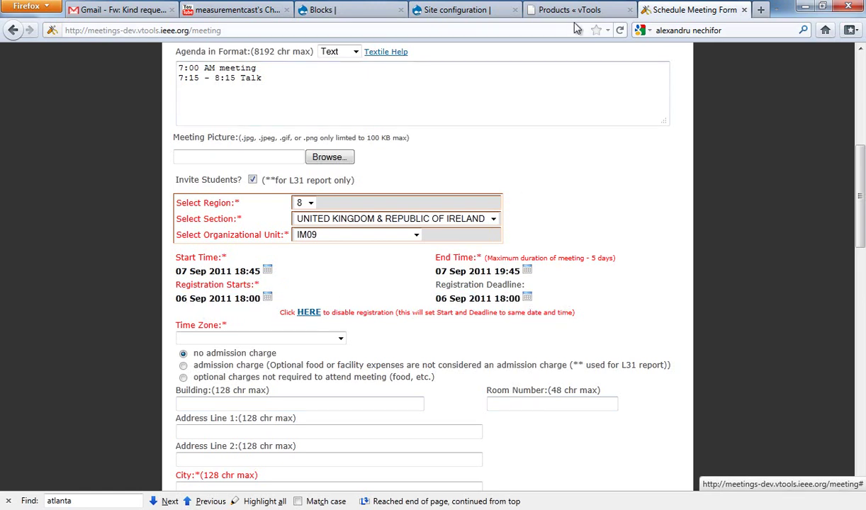
{"action": "left_click", "coordinate": [573, 11]}
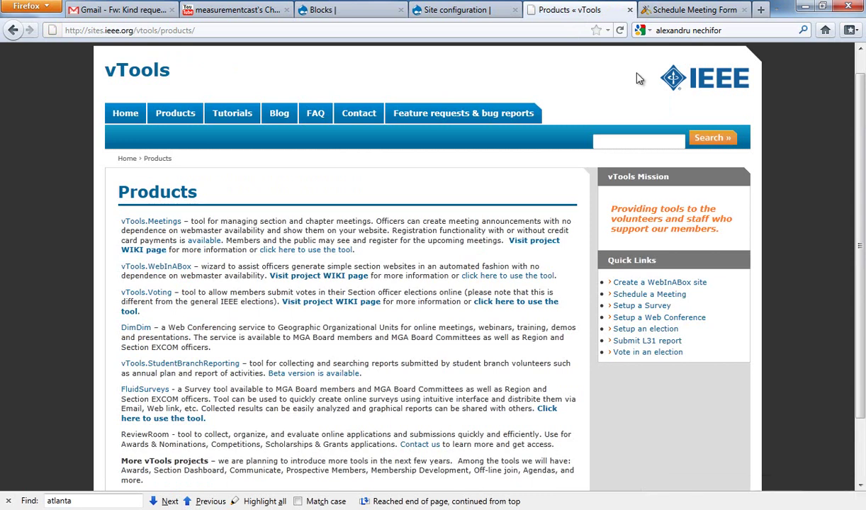
{"action": "left_click", "coordinate": [677, 11]}
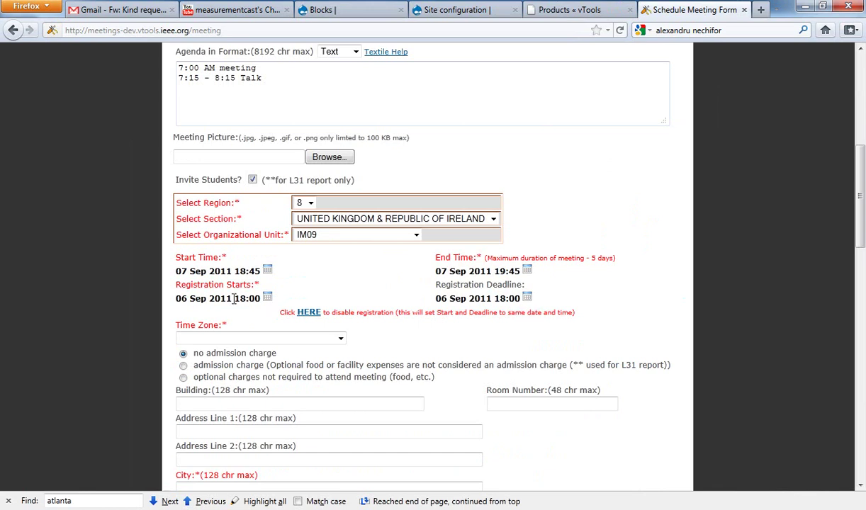
{"action": "left_click_drag", "start_coordinate": [172, 298], "coordinate": [264, 300]}
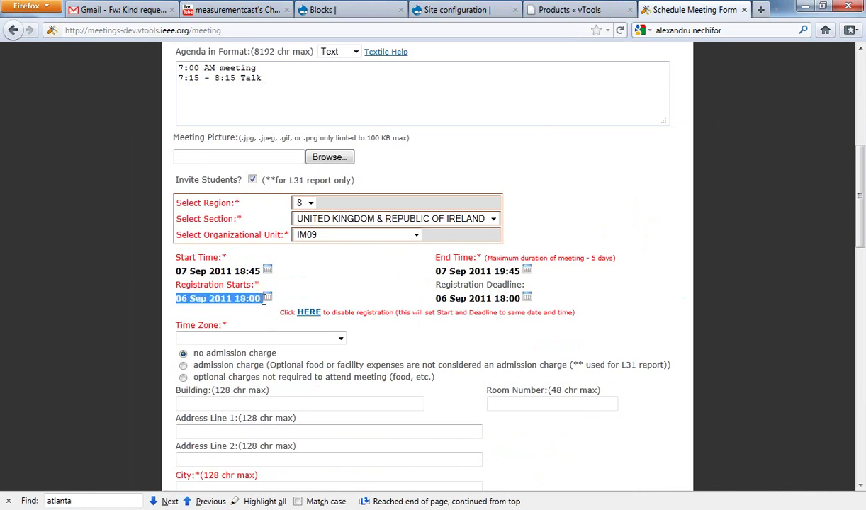
{"action": "left_click", "coordinate": [401, 287]}
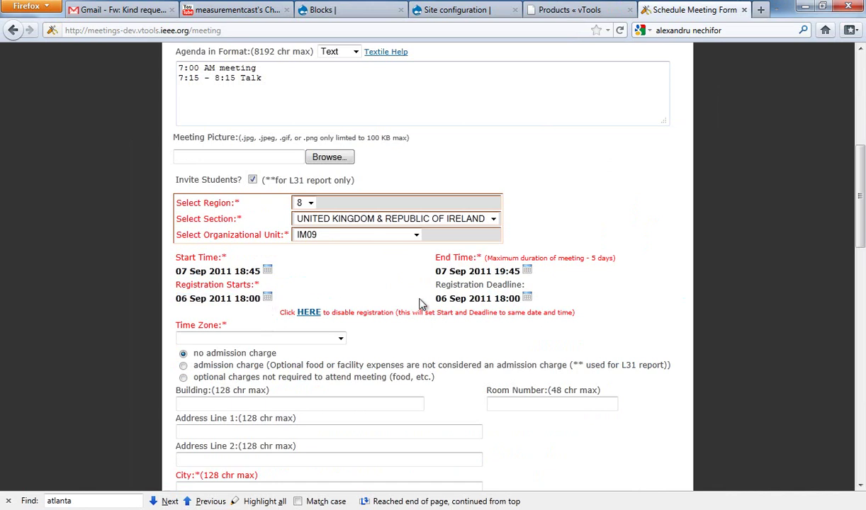
{"action": "left_click", "coordinate": [533, 300]}
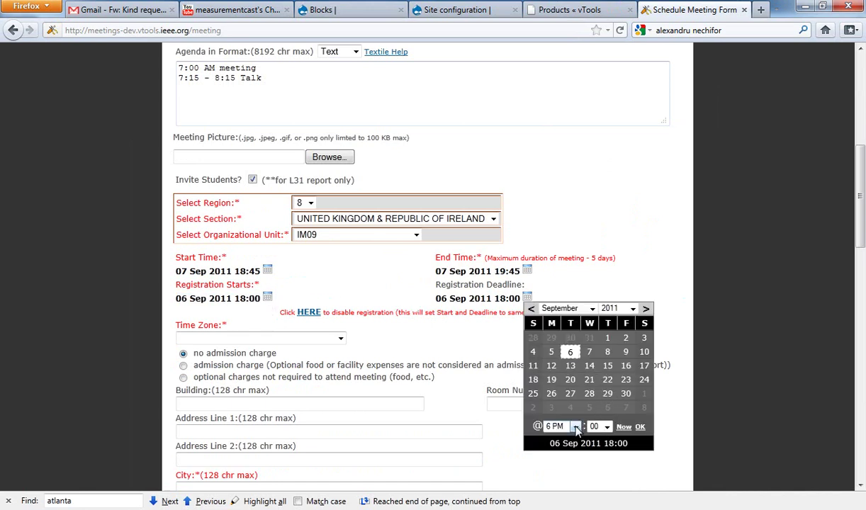
{"action": "left_click", "coordinate": [572, 426]}
{"action": "left_click", "coordinate": [555, 414]}
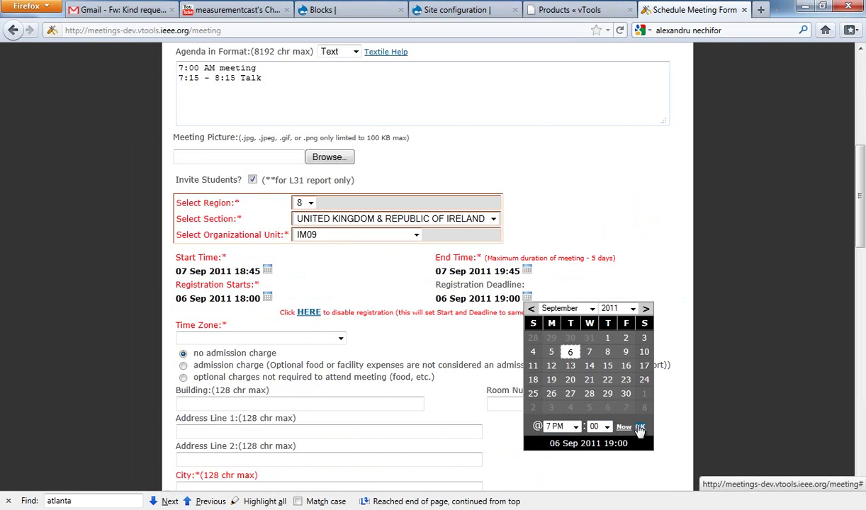
{"action": "left_click", "coordinate": [640, 427]}
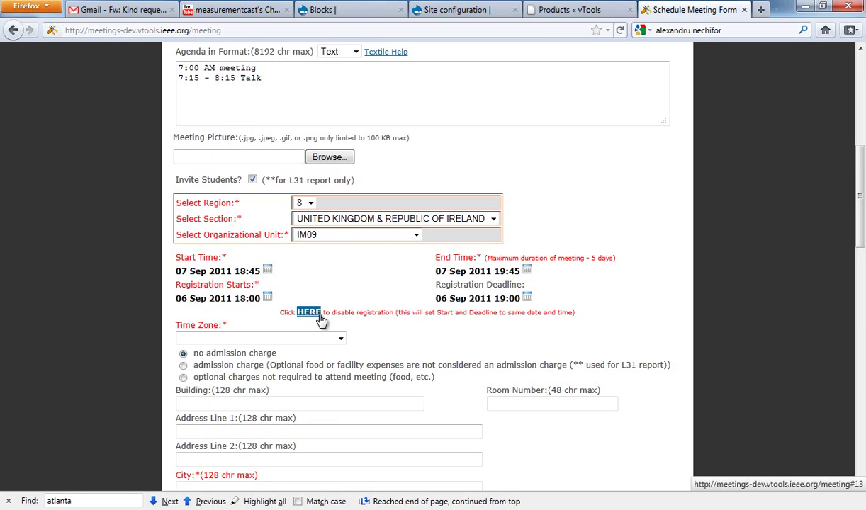
{"action": "left_click", "coordinate": [304, 313]}
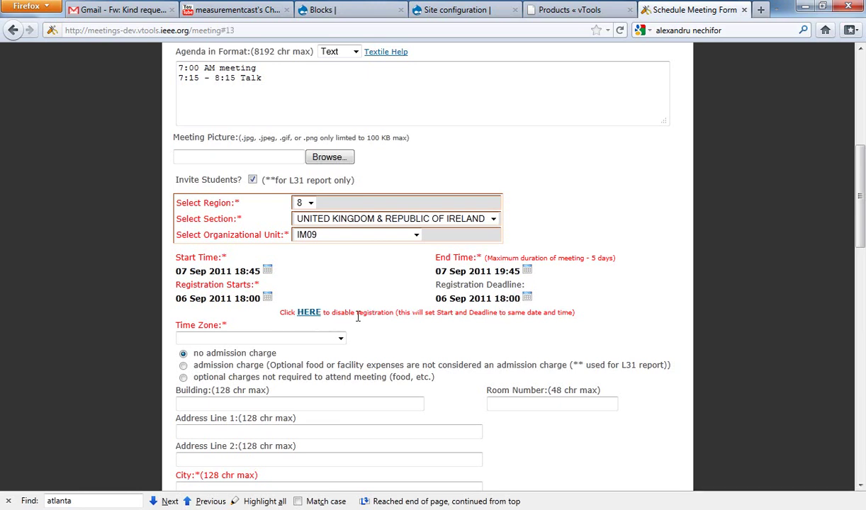
{"action": "left_click", "coordinate": [309, 338]}
Step: Set the time zone to Africa - Dar es Salaam and mark the meeting as charging admission
{"action": "left_click", "coordinate": [245, 314]}
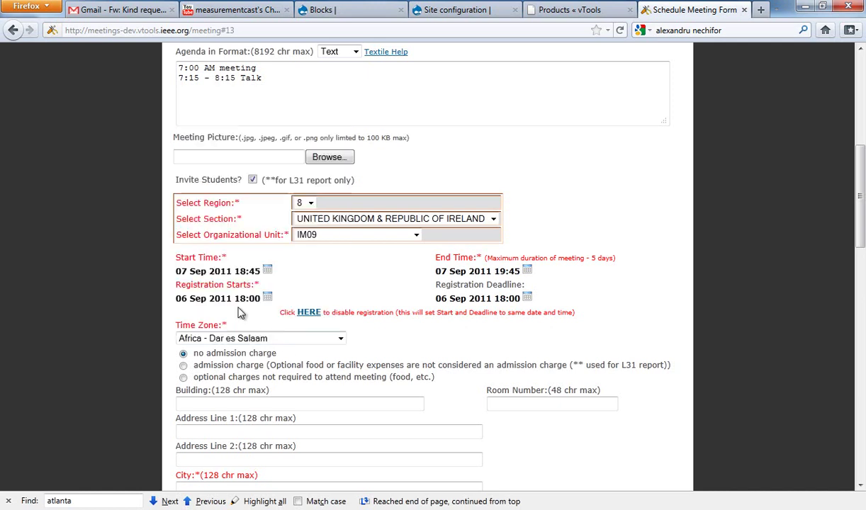
{"action": "left_click", "coordinate": [184, 365]}
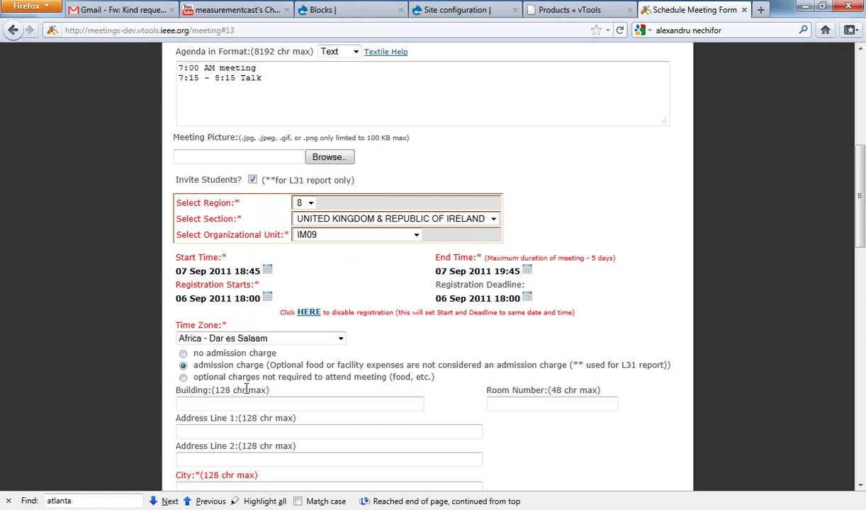
{"action": "scroll", "coordinate": [255, 386], "scroll_direction": "down", "scroll_amount": 2}
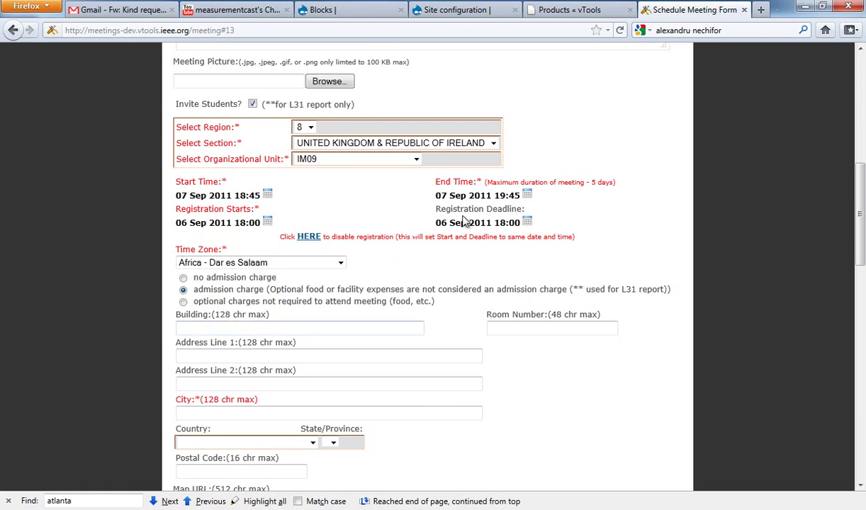
Step: Change the registration deadline to 06 Sep 2011 at 7 PM, leaving the admission charge option selected
{"action": "left_click", "coordinate": [528, 222]}
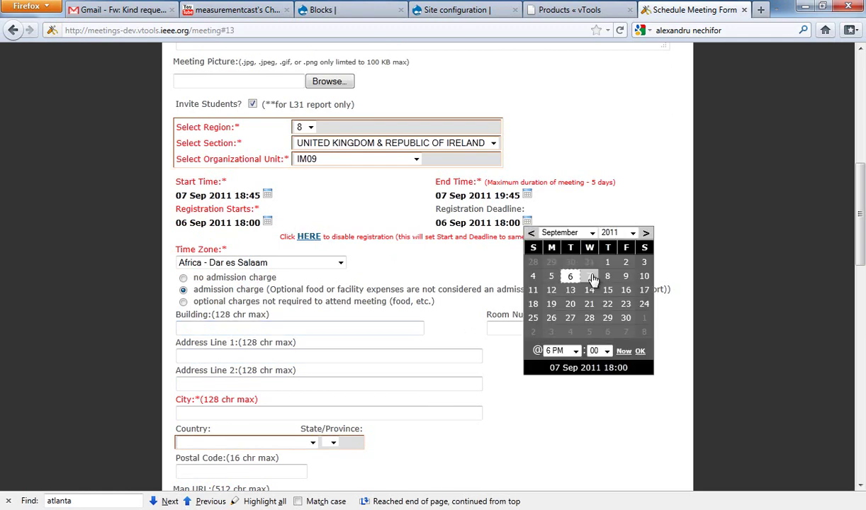
{"action": "left_click", "coordinate": [570, 275]}
{"action": "left_click", "coordinate": [557, 350]}
{"action": "left_click", "coordinate": [556, 339]}
{"action": "left_click", "coordinate": [640, 351]}
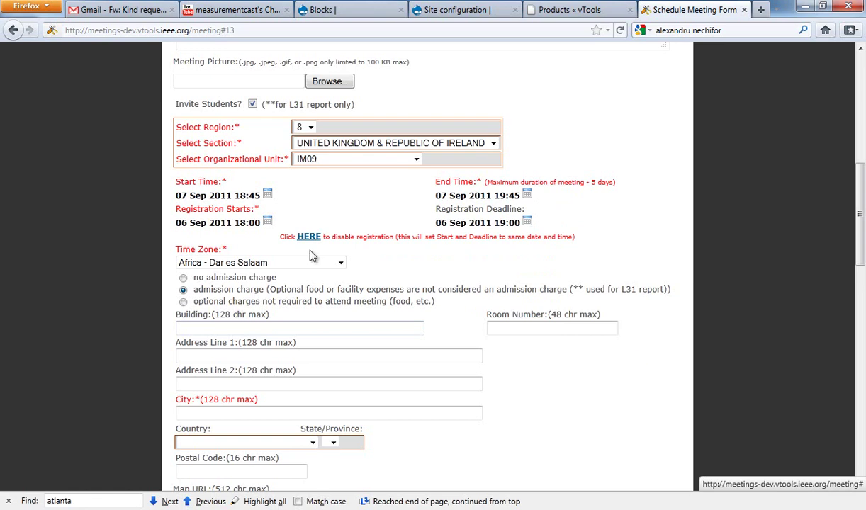
{"action": "scroll", "coordinate": [312, 255], "scroll_direction": "down", "scroll_amount": 2}
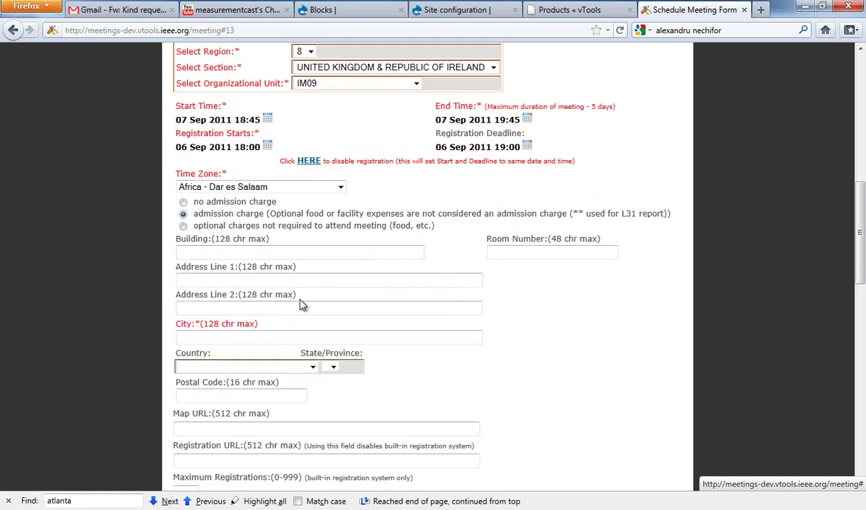
{"action": "left_click", "coordinate": [183, 226]}
{"action": "left_click", "coordinate": [183, 214]}
Step: Enter London as the meeting city and fill in the meeting contact e-mail
{"action": "left_click", "coordinate": [332, 339]}
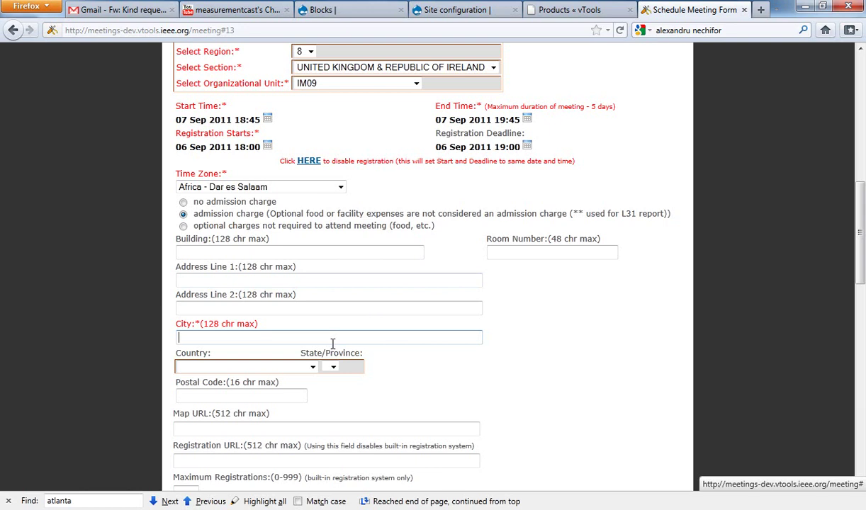
{"action": "scroll", "coordinate": [342, 338], "scroll_direction": "down", "scroll_amount": 8}
{"action": "scroll", "coordinate": [342, 339], "scroll_direction": "up", "scroll_amount": 4}
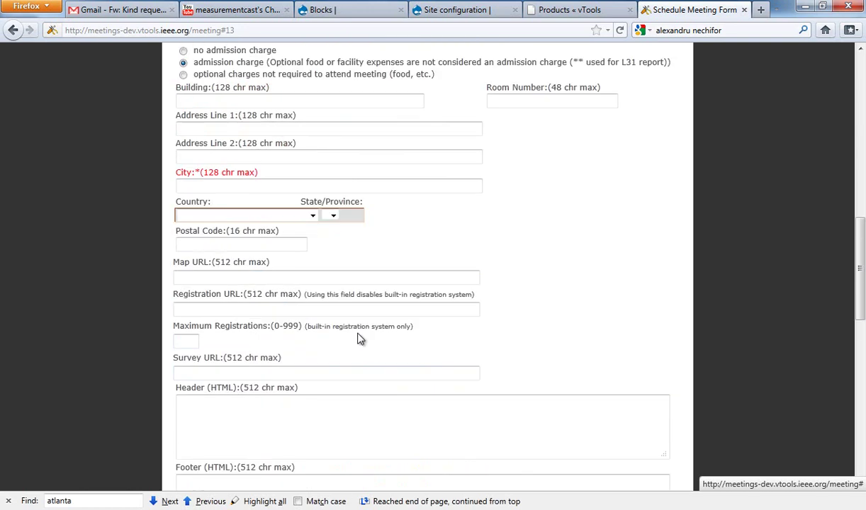
{"action": "type", "text": "London"}
{"action": "scroll", "coordinate": [485, 241], "scroll_direction": "down", "scroll_amount": 6}
{"action": "left_click", "coordinate": [406, 336]}
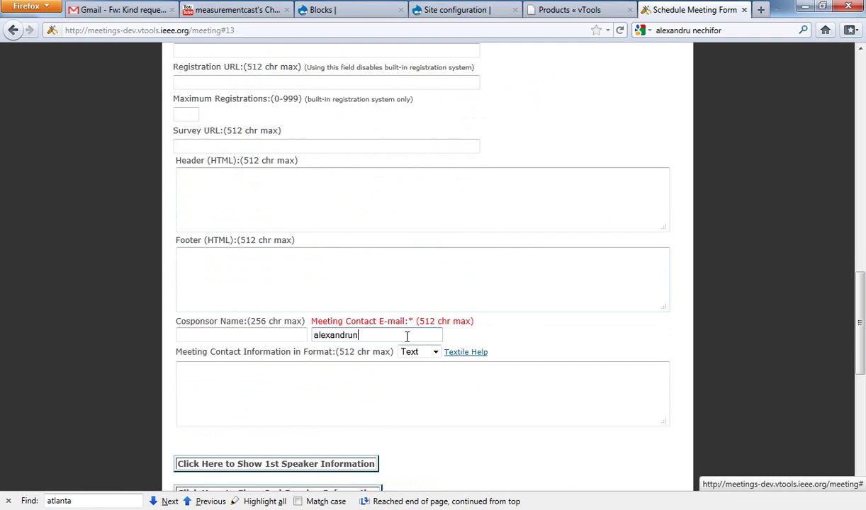
Step: Review the Publish Flag explanation and create the meeting
{"action": "scroll", "coordinate": [387, 309], "scroll_direction": "down", "scroll_amount": 5}
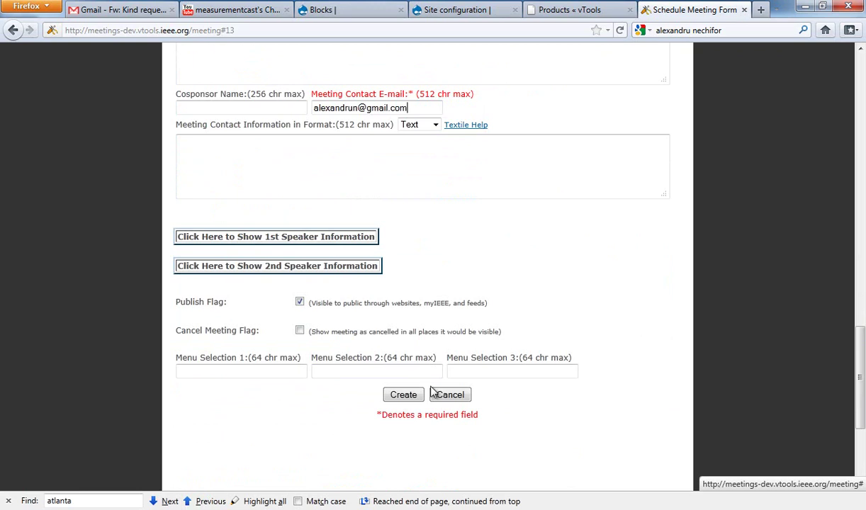
{"action": "left_click_drag", "start_coordinate": [174, 303], "coordinate": [496, 313]}
{"action": "left_click", "coordinate": [496, 312]}
{"action": "left_click_drag", "start_coordinate": [488, 304], "coordinate": [166, 304]}
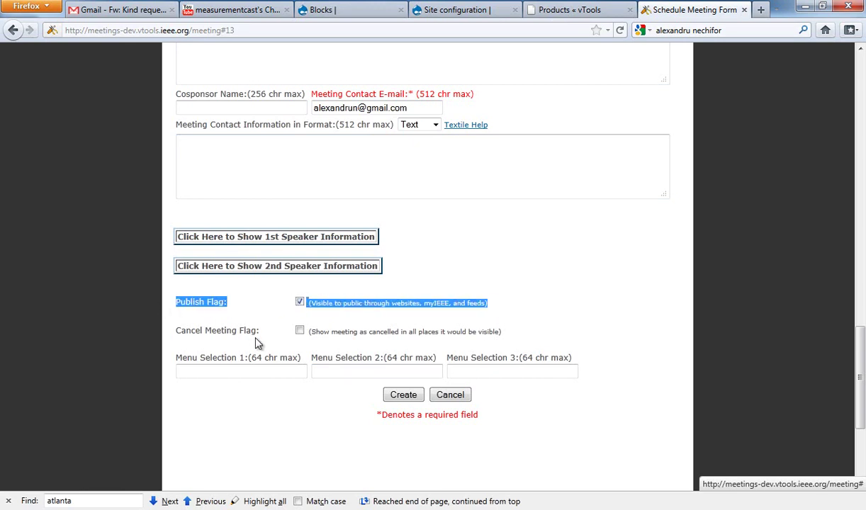
{"action": "left_click", "coordinate": [403, 398]}
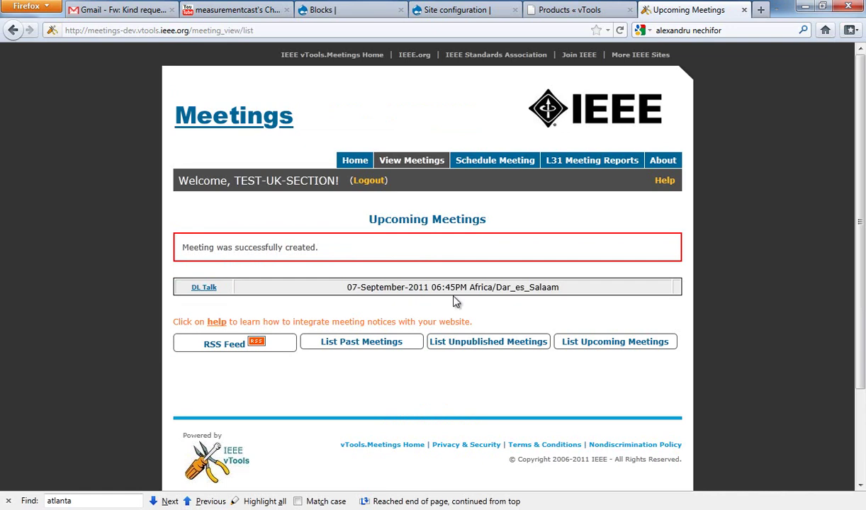
Step: Browse the past, unpublished and upcoming meeting lists, then open the DL Talk meeting's page
{"action": "left_click", "coordinate": [576, 342]}
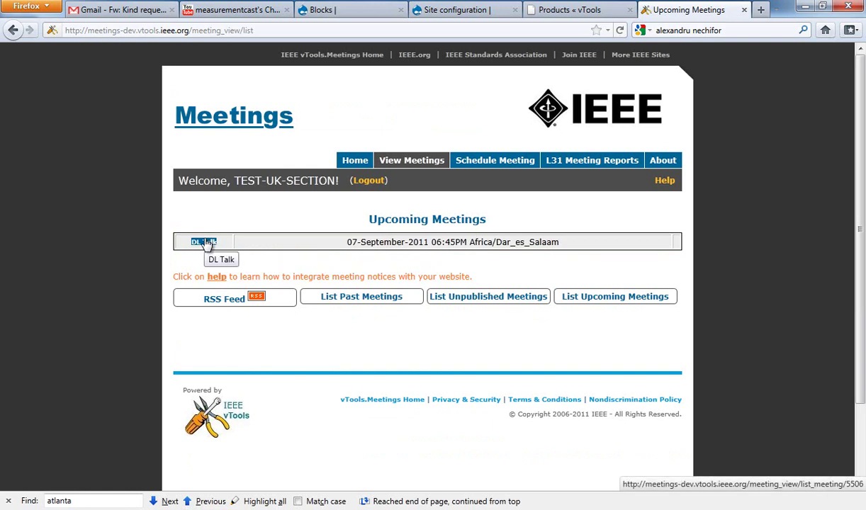
{"action": "left_click", "coordinate": [370, 305]}
{"action": "left_click", "coordinate": [473, 282]}
{"action": "left_click", "coordinate": [577, 283]}
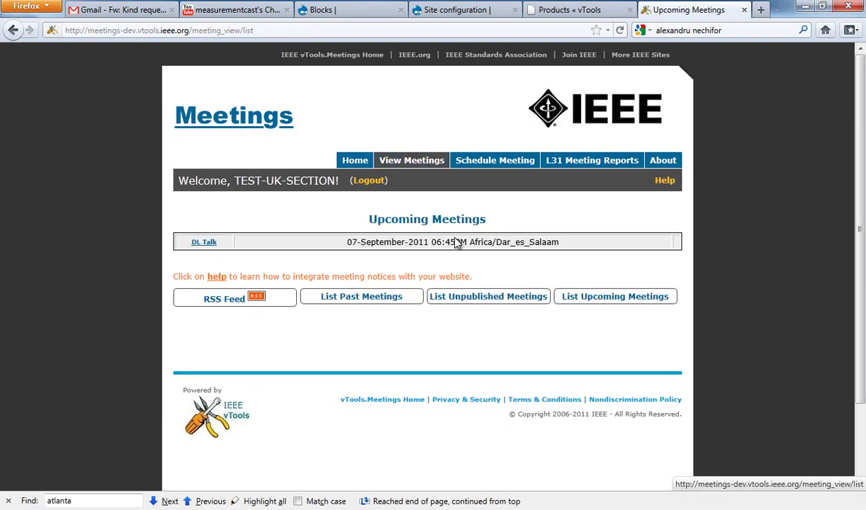
{"action": "left_click", "coordinate": [210, 244]}
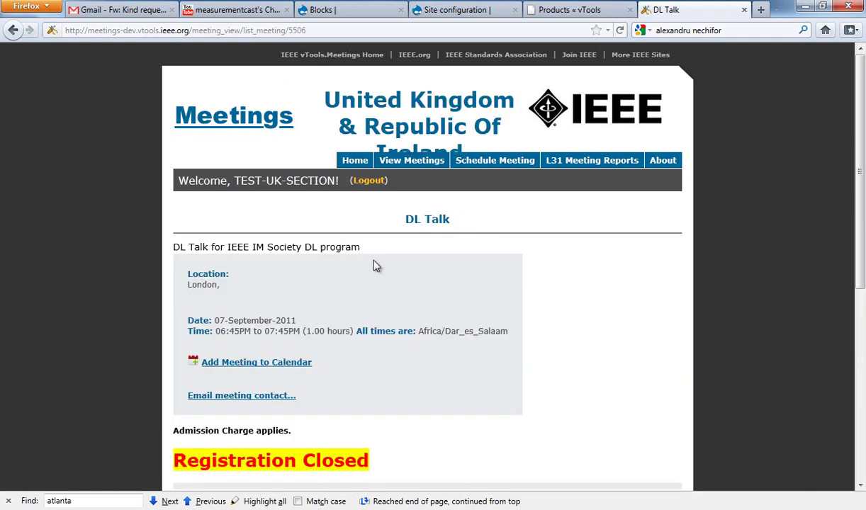
{"action": "scroll", "coordinate": [373, 265], "scroll_direction": "down", "scroll_amount": 2}
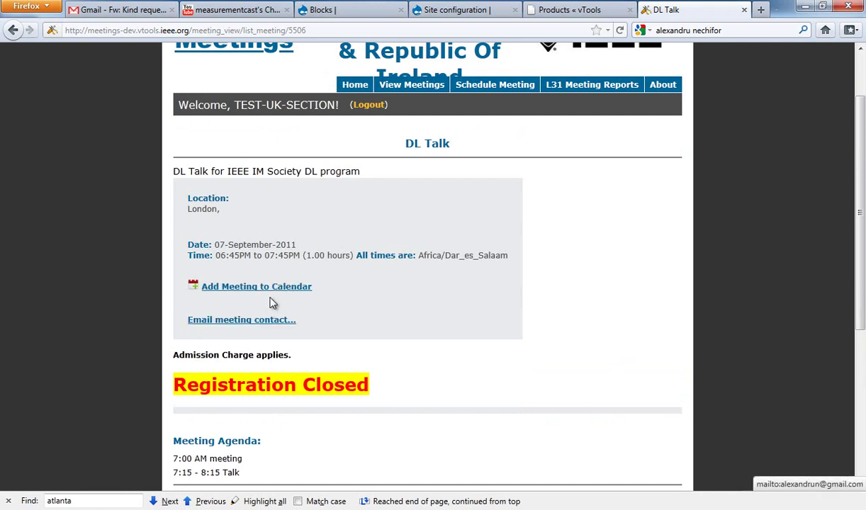
{"action": "left_click", "coordinate": [277, 291]}
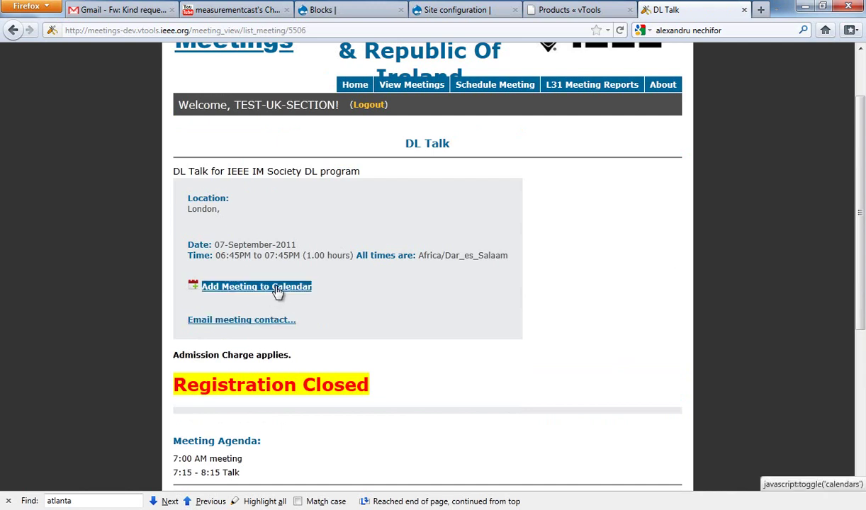
{"action": "scroll", "coordinate": [241, 390], "scroll_direction": "down", "scroll_amount": 4}
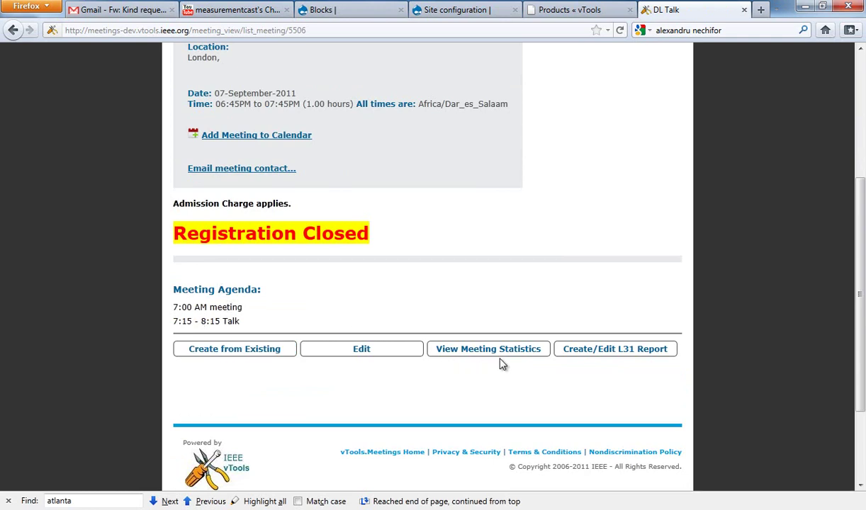
{"action": "scroll", "coordinate": [593, 355], "scroll_direction": "up", "scroll_amount": 4}
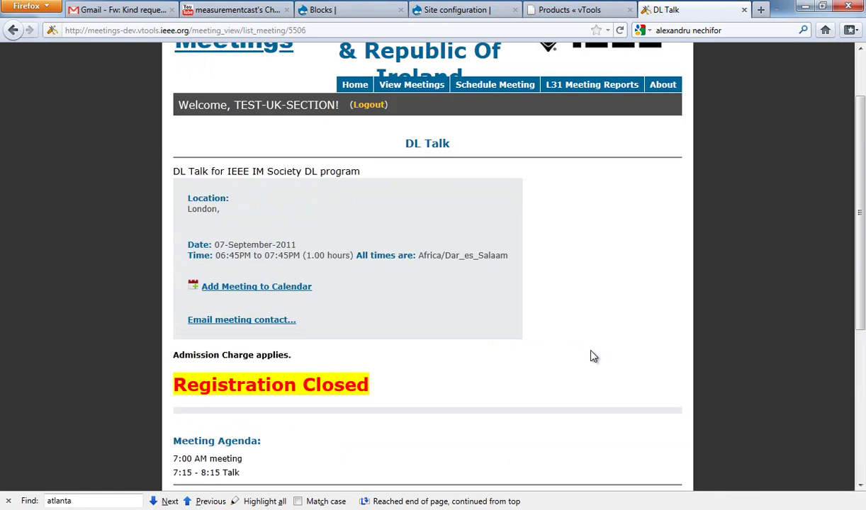
{"action": "scroll", "coordinate": [593, 356], "scroll_direction": "down", "scroll_amount": 4}
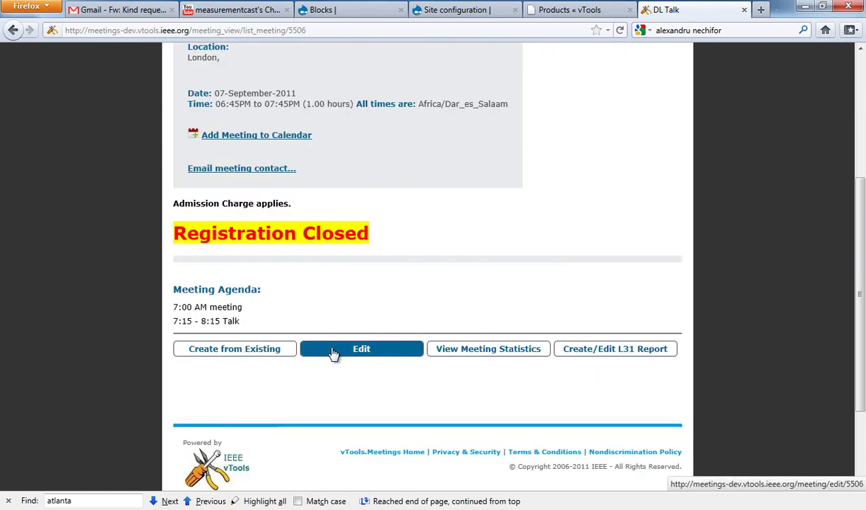
{"action": "scroll", "coordinate": [321, 329], "scroll_direction": "down", "scroll_amount": 3}
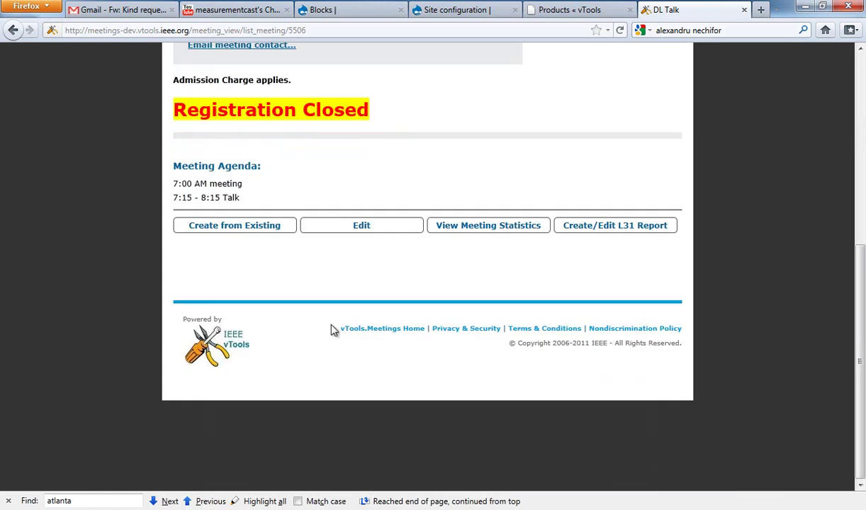
{"action": "scroll", "coordinate": [333, 319], "scroll_direction": "up", "scroll_amount": 4}
{"action": "scroll", "coordinate": [360, 312], "scroll_direction": "up", "scroll_amount": 4}
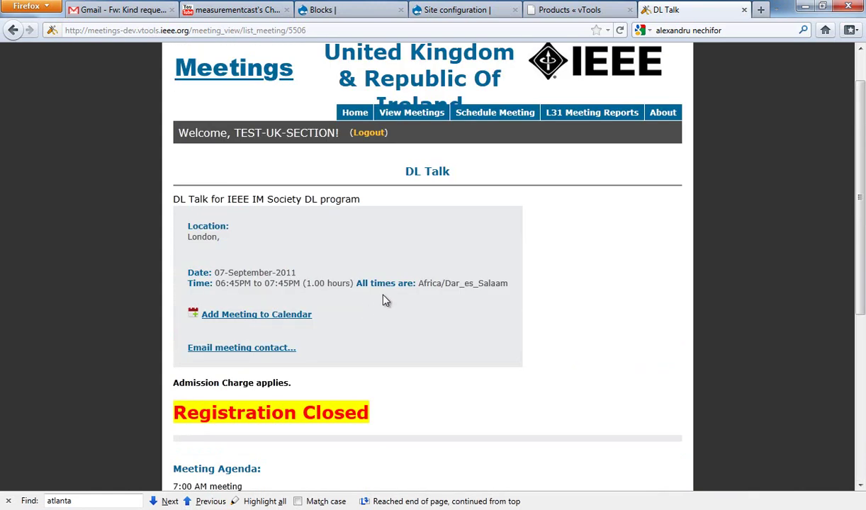
{"action": "scroll", "coordinate": [381, 300], "scroll_direction": "up", "scroll_amount": 2}
{"action": "scroll", "coordinate": [383, 302], "scroll_direction": "down", "scroll_amount": 2}
{"action": "scroll", "coordinate": [384, 307], "scroll_direction": "up", "scroll_amount": 2}
{"action": "left_click", "coordinate": [484, 162]}
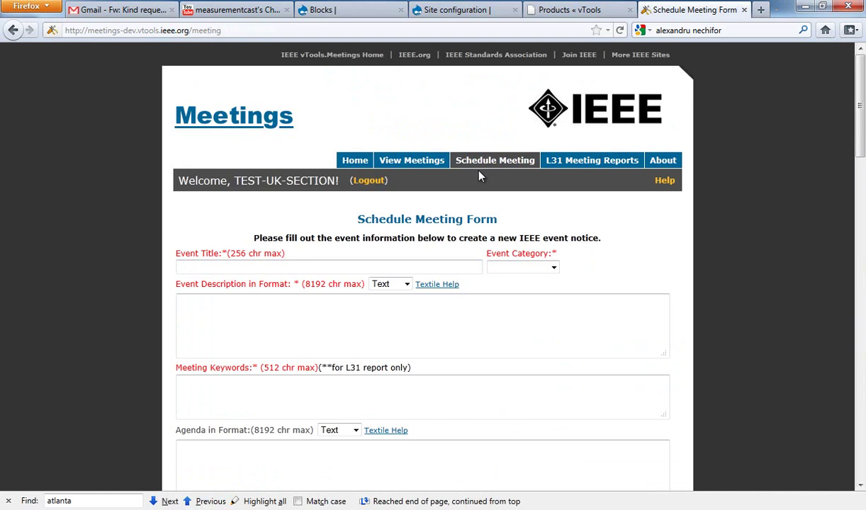
{"action": "scroll", "coordinate": [482, 160], "scroll_direction": "down", "scroll_amount": 2}
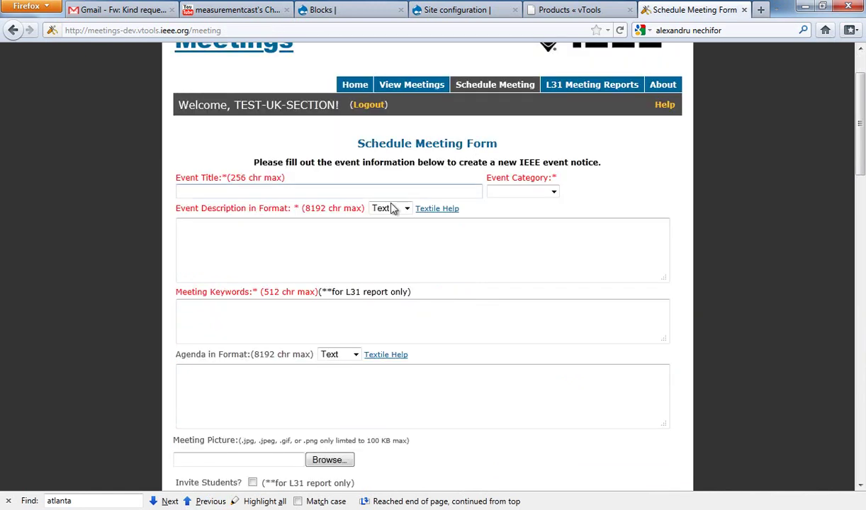
{"action": "scroll", "coordinate": [344, 187], "scroll_direction": "down", "scroll_amount": 2}
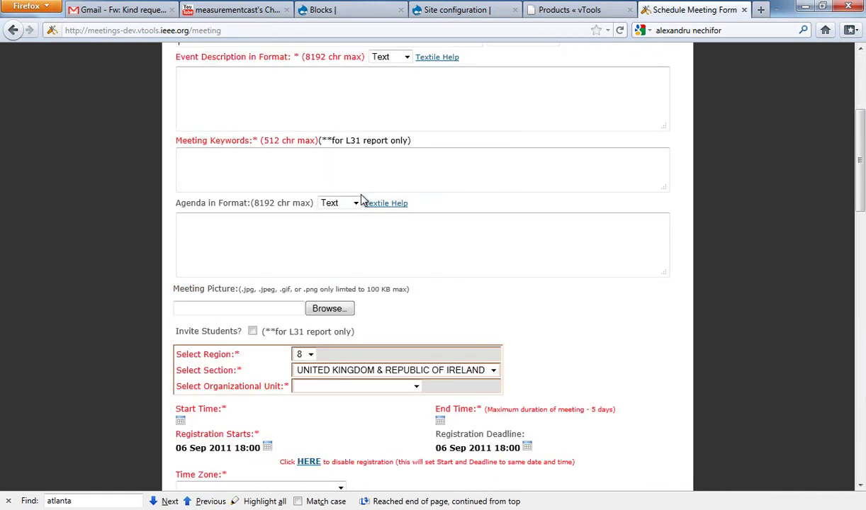
{"action": "scroll", "coordinate": [349, 234], "scroll_direction": "down", "scroll_amount": 1}
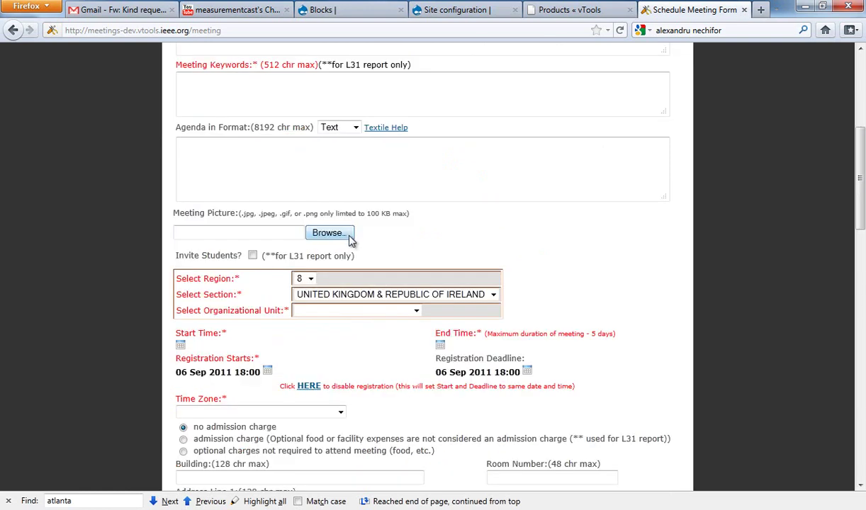
{"action": "scroll", "coordinate": [357, 251], "scroll_direction": "down", "scroll_amount": 1}
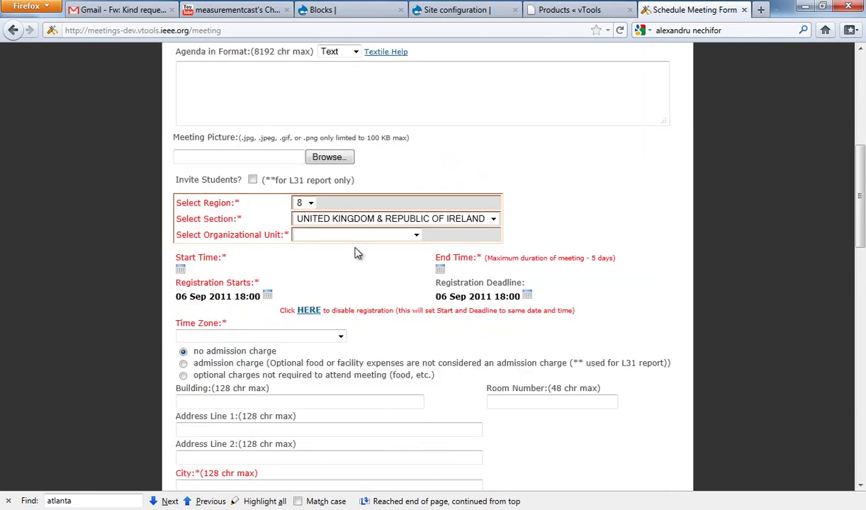
{"action": "scroll", "coordinate": [257, 314], "scroll_direction": "up", "scroll_amount": 3}
{"action": "scroll", "coordinate": [349, 238], "scroll_direction": "up", "scroll_amount": 2}
{"action": "scroll", "coordinate": [349, 238], "scroll_direction": "down", "scroll_amount": 4}
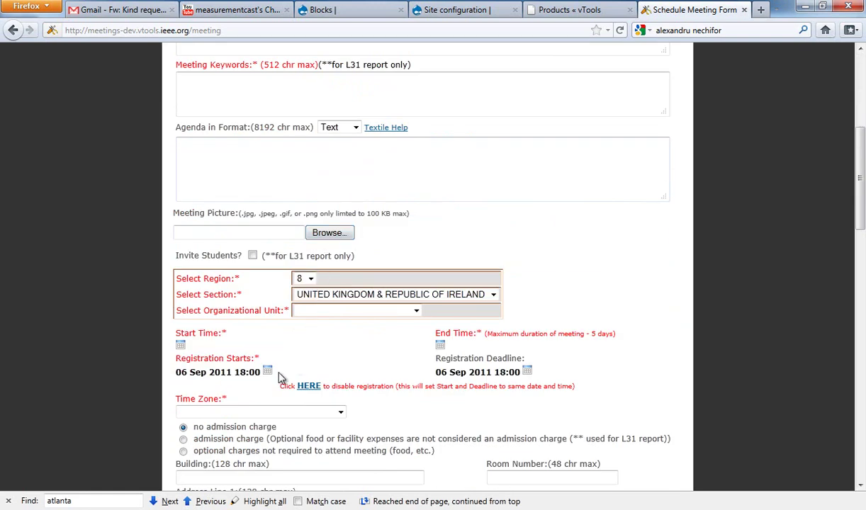
{"action": "left_click", "coordinate": [527, 372]}
{"action": "left_click", "coordinate": [448, 194]}
{"action": "scroll", "coordinate": [457, 198], "scroll_direction": "up", "scroll_amount": 4}
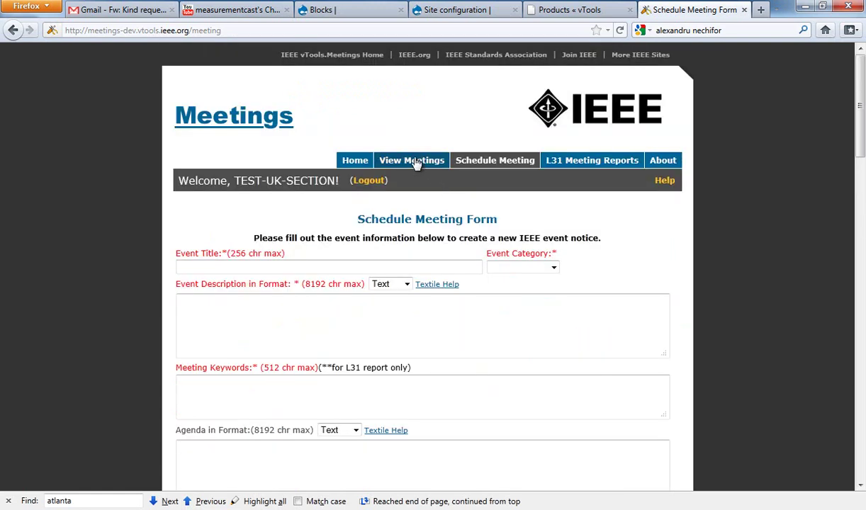
{"action": "left_click", "coordinate": [420, 162]}
{"action": "left_click", "coordinate": [202, 243]}
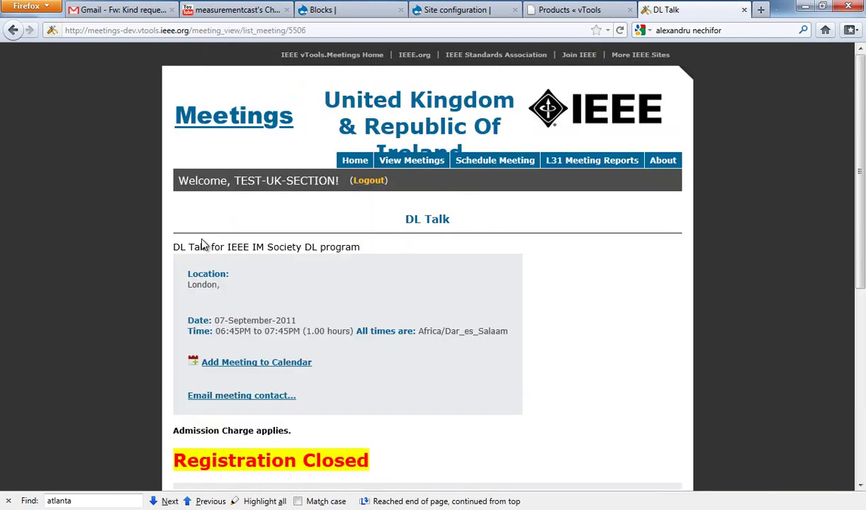
Step: Open the DL Talk meeting for editing and set Registration Starts to 05 Sep
{"action": "scroll", "coordinate": [344, 290], "scroll_direction": "down", "scroll_amount": 3}
{"action": "left_click", "coordinate": [381, 353]}
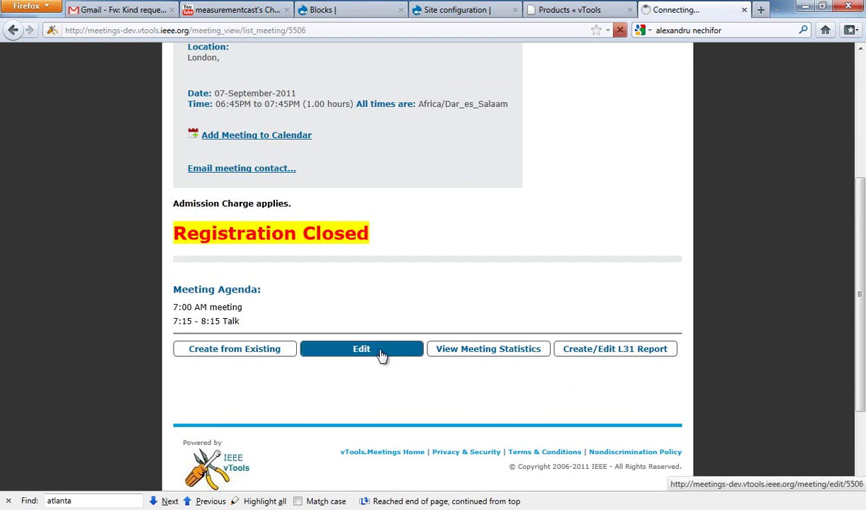
{"action": "scroll", "coordinate": [429, 319], "scroll_direction": "down", "scroll_amount": 5}
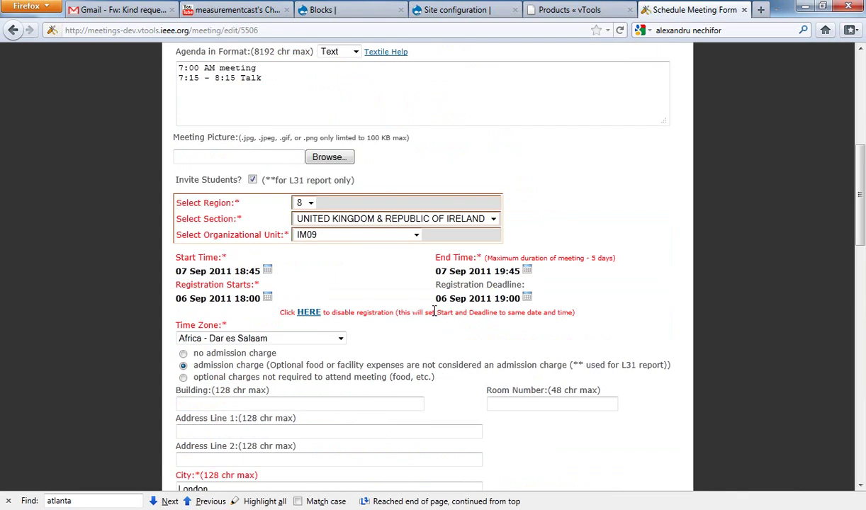
{"action": "left_click", "coordinate": [268, 299]}
{"action": "left_click", "coordinate": [291, 351]}
{"action": "left_click", "coordinate": [381, 427]}
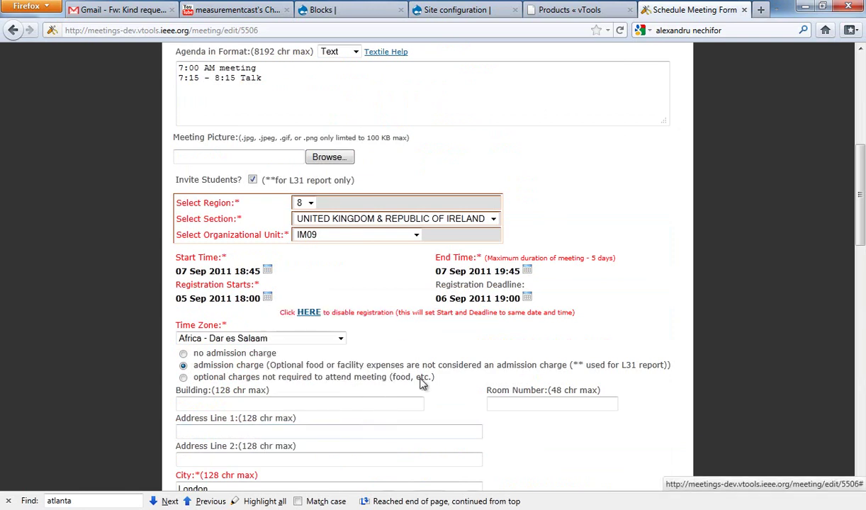
Step: Set the registration deadline to 07 Sep and save the meeting changes
{"action": "left_click", "coordinate": [528, 298]}
{"action": "left_click", "coordinate": [589, 351]}
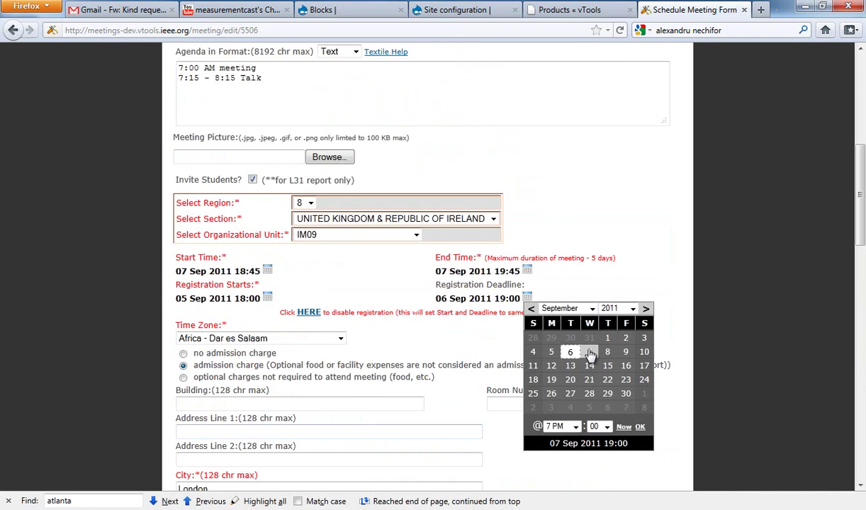
{"action": "left_click", "coordinate": [640, 426]}
{"action": "scroll", "coordinate": [466, 338], "scroll_direction": "down", "scroll_amount": 10}
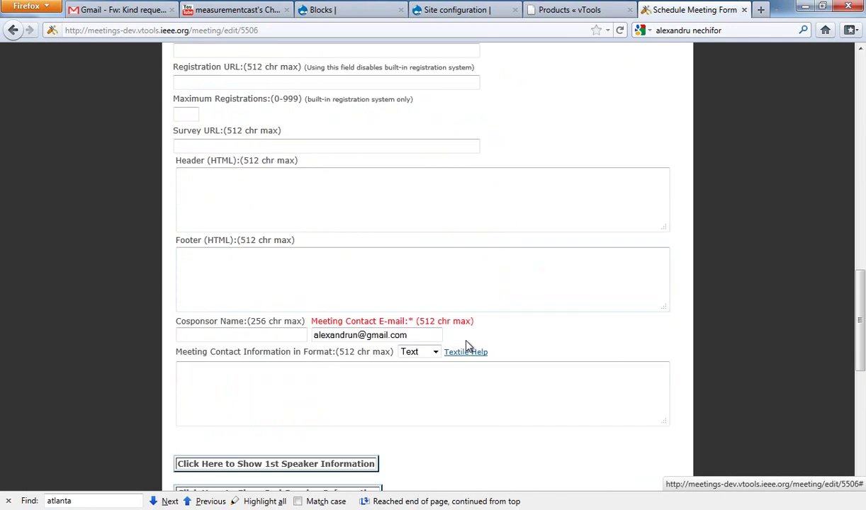
{"action": "scroll", "coordinate": [467, 346], "scroll_direction": "down", "scroll_amount": 3}
{"action": "left_click", "coordinate": [380, 399]}
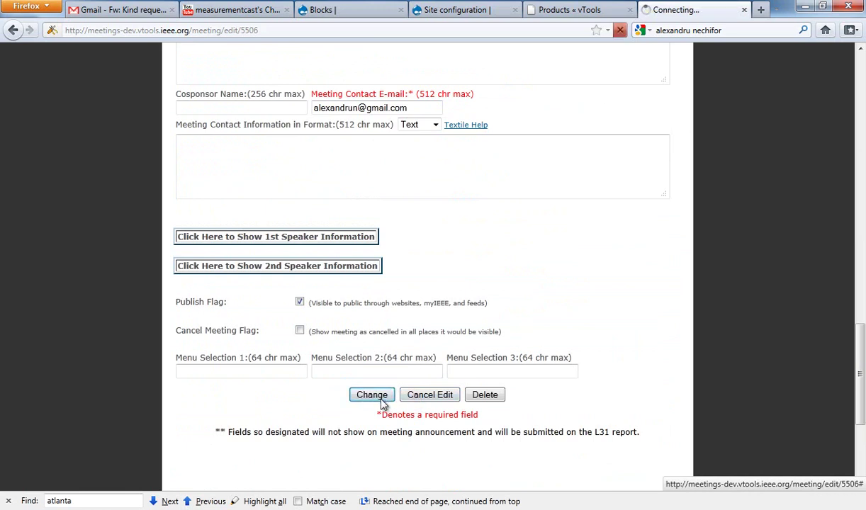
{"action": "scroll", "coordinate": [365, 312], "scroll_direction": "down", "scroll_amount": 4}
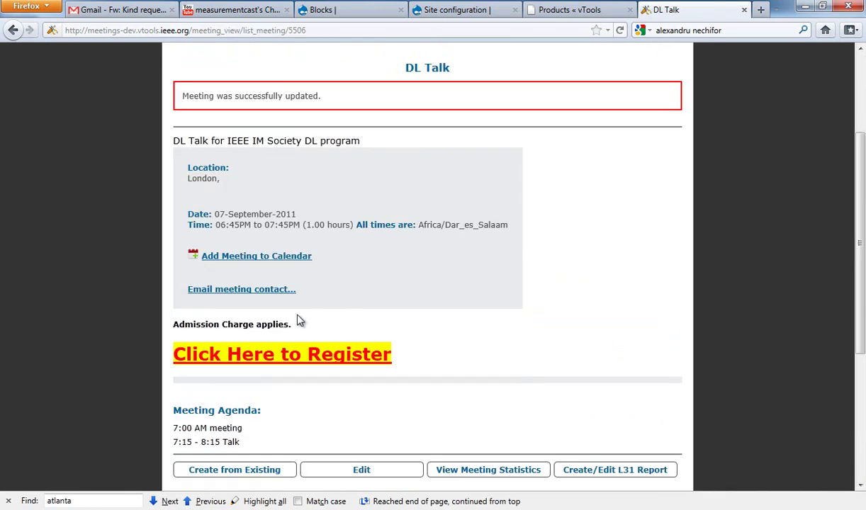
Step: Open the event registration form and enter the attendee's first and last name
{"action": "left_click", "coordinate": [300, 357]}
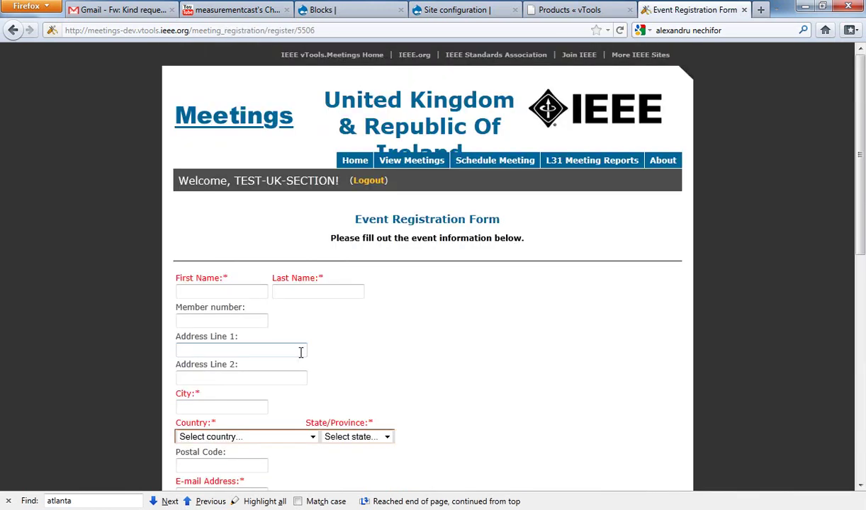
{"action": "scroll", "coordinate": [333, 312], "scroll_direction": "down", "scroll_amount": 2}
{"action": "left_click", "coordinate": [236, 215]}
{"action": "key", "text": "Tab"}
{"action": "key", "text": "Tab"}
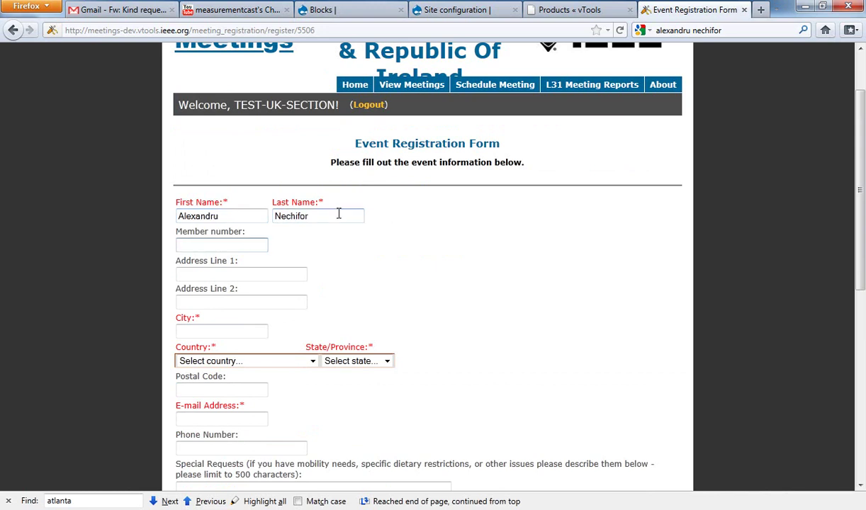
Step: Enter Atlanta as the city and browse the Country list to the U entries
{"action": "left_click", "coordinate": [215, 330]}
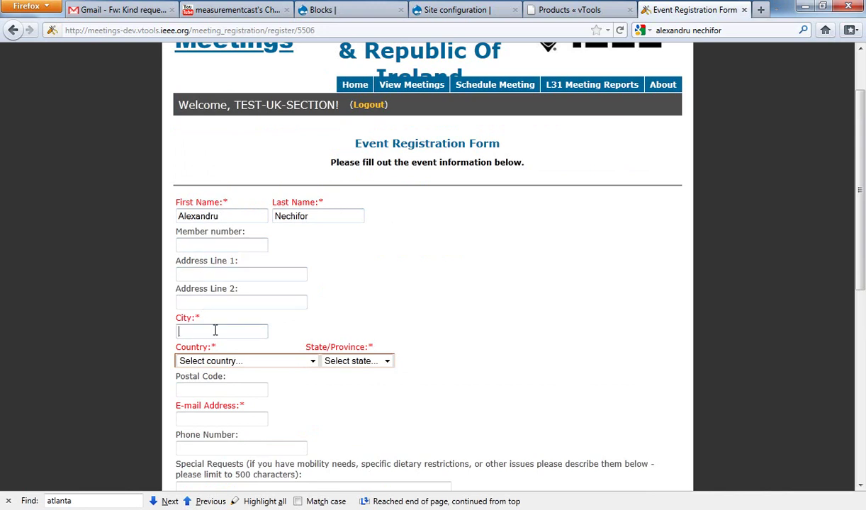
{"action": "type", "text": "Atlanta"}
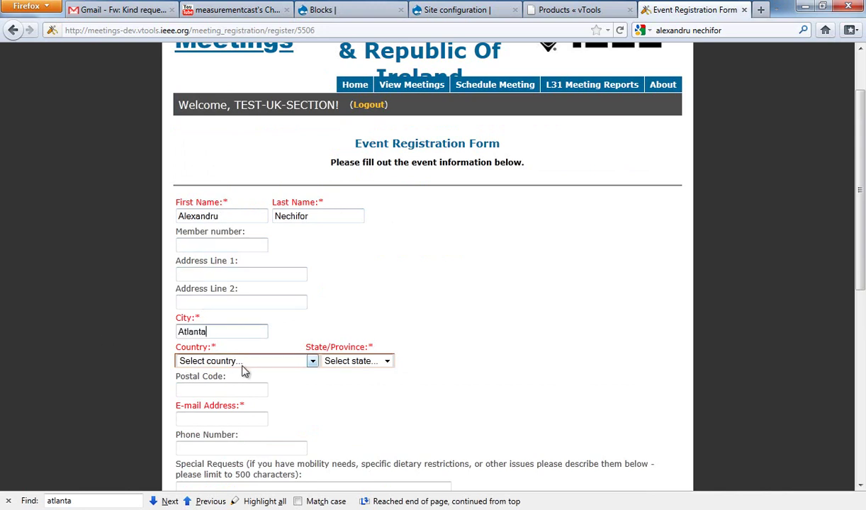
{"action": "left_click", "coordinate": [240, 362]}
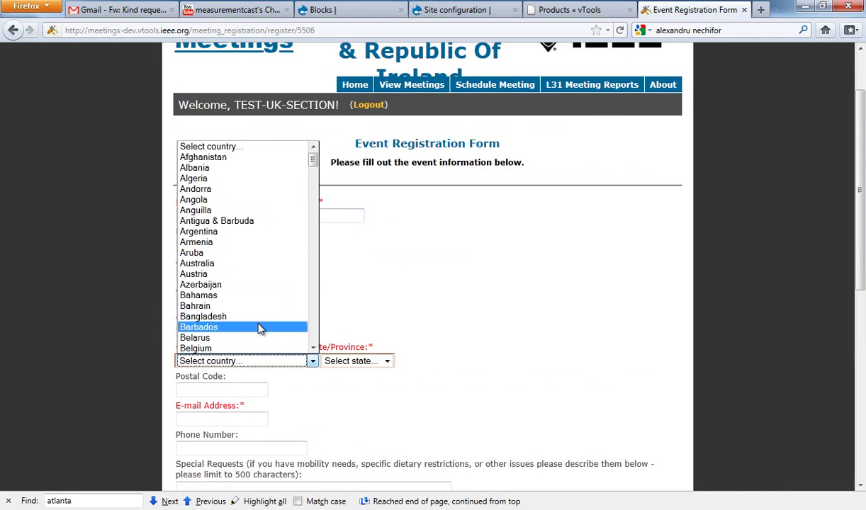
{"action": "key", "text": "u"}
{"action": "scroll", "coordinate": [259, 327], "scroll_direction": "down", "scroll_amount": 1}
{"action": "scroll", "coordinate": [244, 338], "scroll_direction": "down", "scroll_amount": 1}
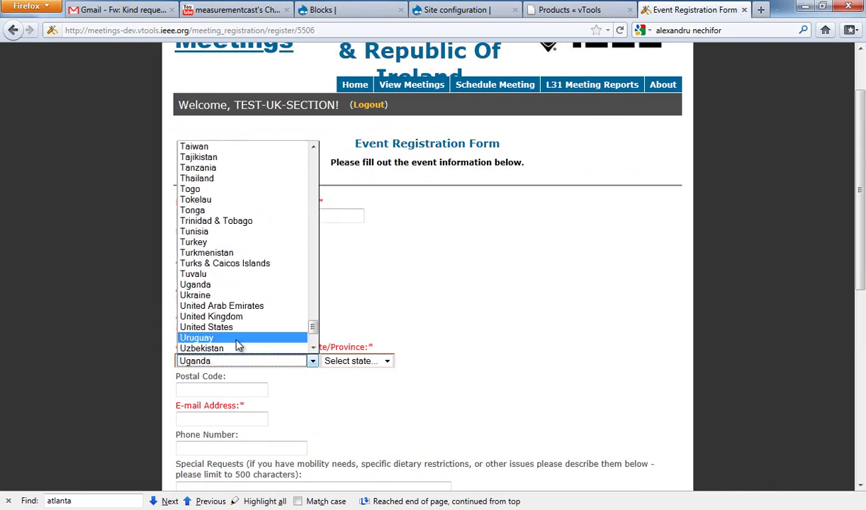
{"action": "scroll", "coordinate": [241, 337], "scroll_direction": "down", "scroll_amount": 1}
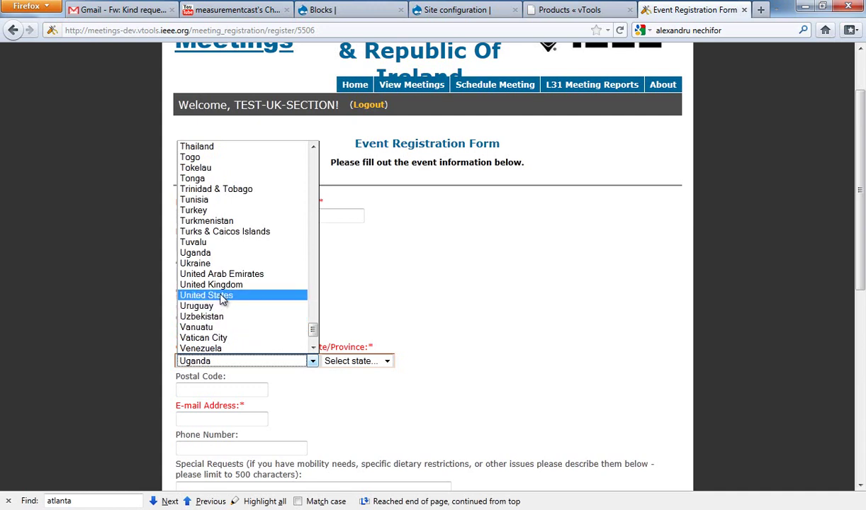
Step: Choose United States as the country and Georgia as the state
{"action": "left_click", "coordinate": [351, 340]}
{"action": "left_click", "coordinate": [354, 360]}
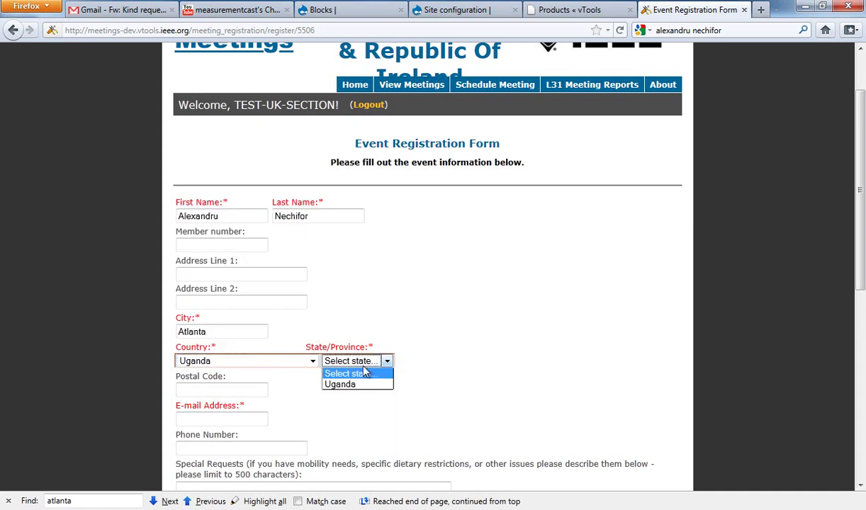
{"action": "left_click", "coordinate": [383, 339]}
{"action": "left_click", "coordinate": [260, 362]}
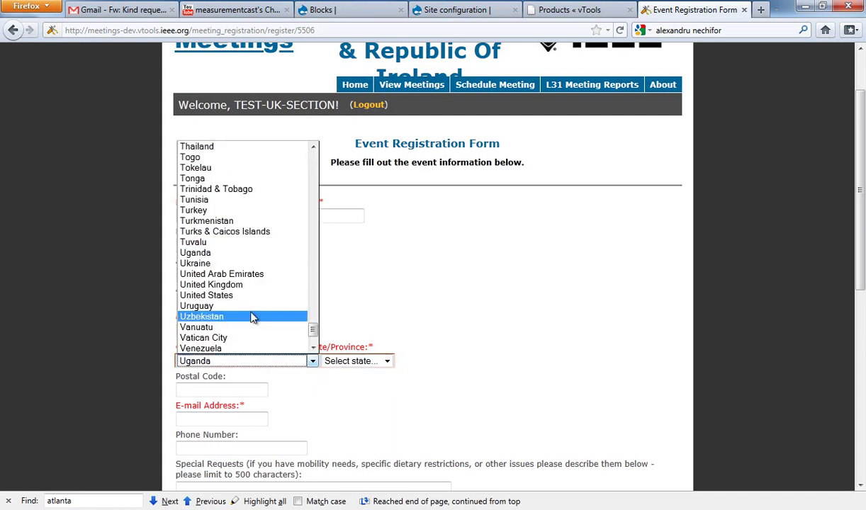
{"action": "left_click", "coordinate": [247, 294]}
{"action": "left_click", "coordinate": [351, 361]}
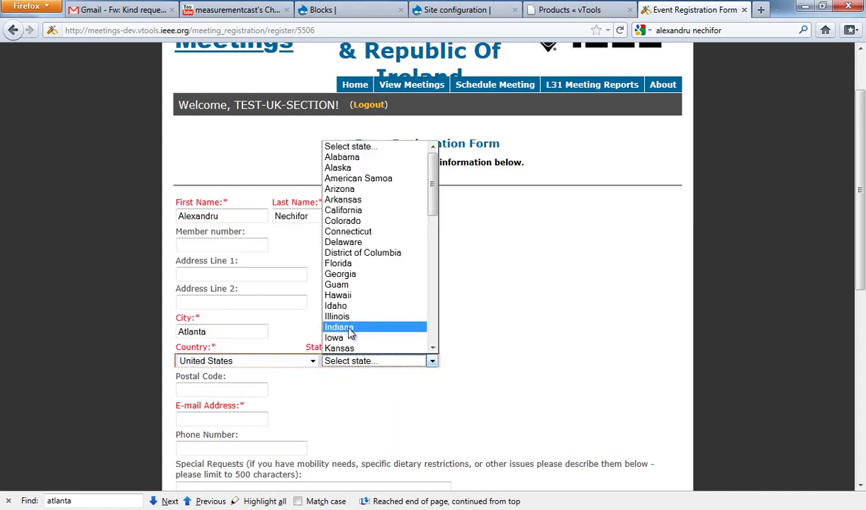
{"action": "scroll", "coordinate": [352, 291], "scroll_direction": "down", "scroll_amount": 1}
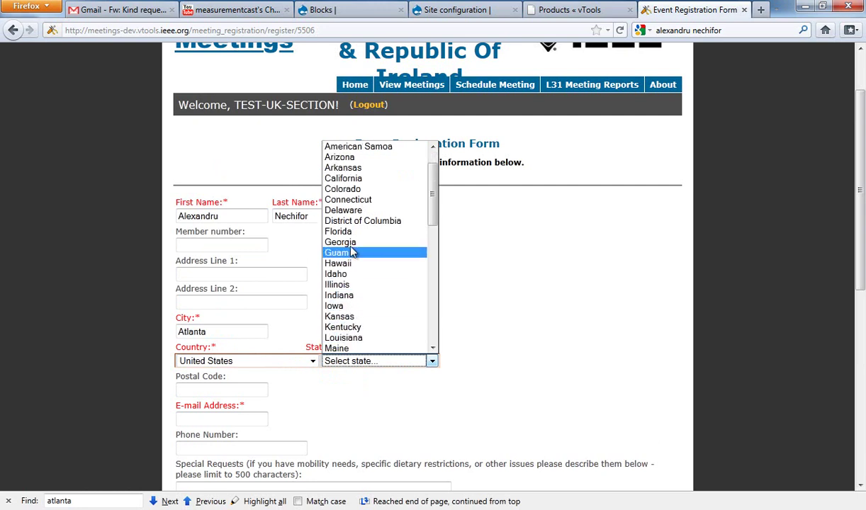
{"action": "left_click", "coordinate": [350, 241]}
{"action": "scroll", "coordinate": [319, 358], "scroll_direction": "down", "scroll_amount": 2}
Step: Enter the attendee's e-mail address and submit the registration
{"action": "left_click", "coordinate": [225, 339]}
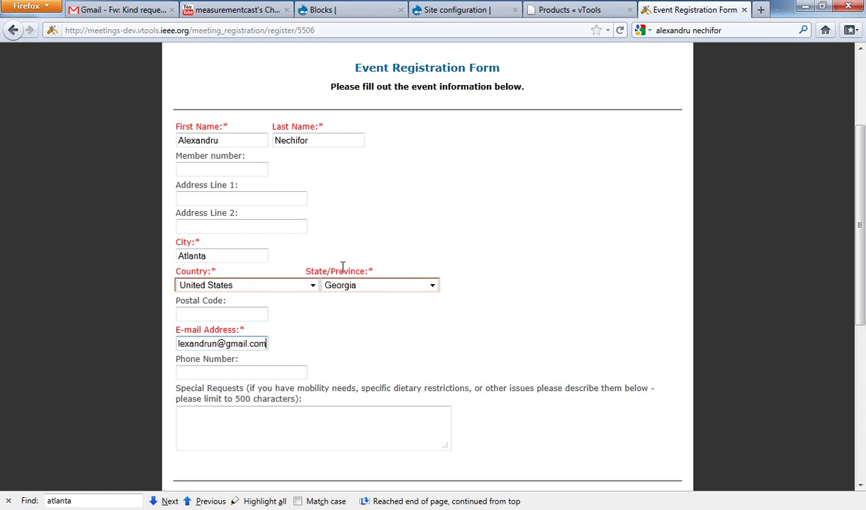
{"action": "scroll", "coordinate": [342, 269], "scroll_direction": "up", "scroll_amount": 4}
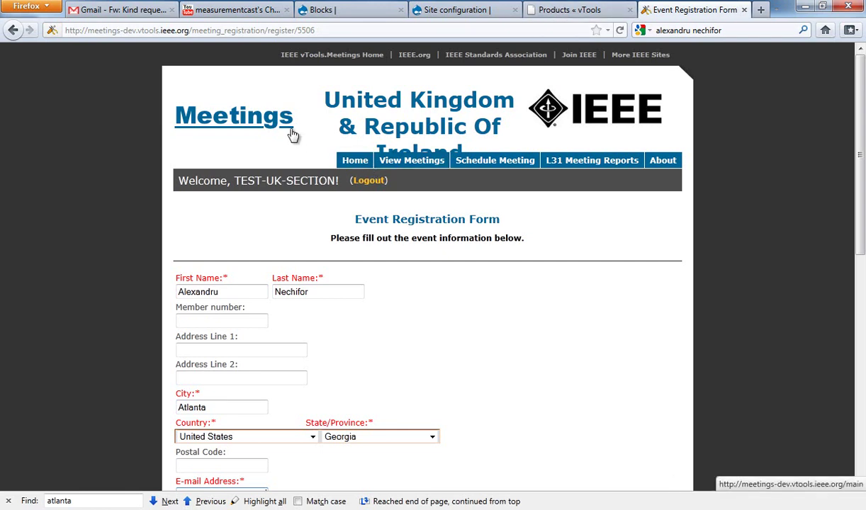
{"action": "scroll", "coordinate": [300, 137], "scroll_direction": "down", "scroll_amount": 3}
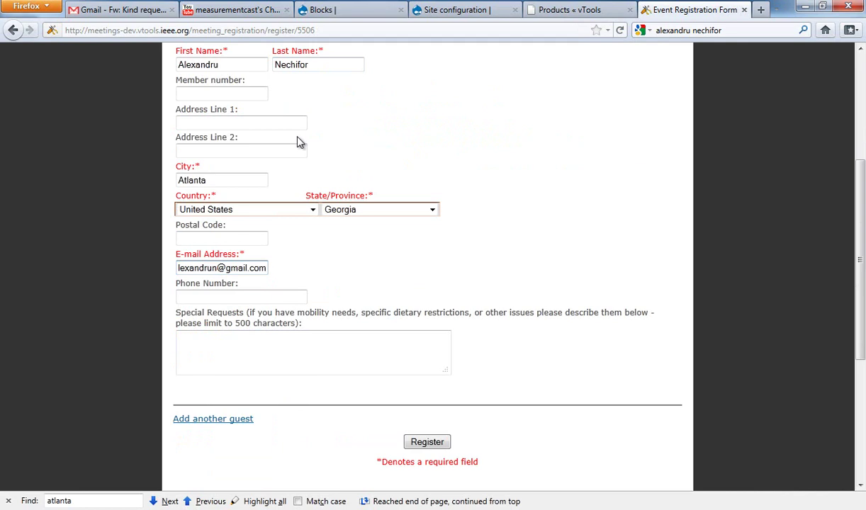
{"action": "left_click", "coordinate": [427, 443]}
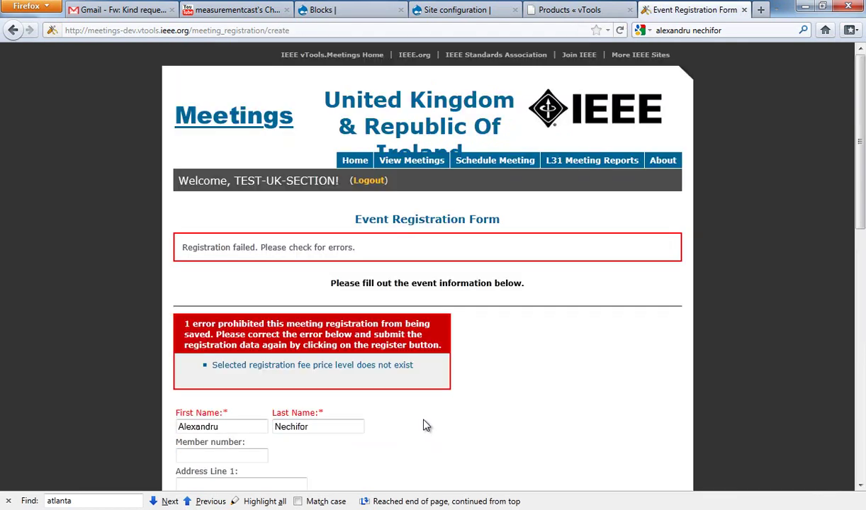
Step: Scroll the form and highlight the 'registration fee price level does not exist' error message
{"action": "scroll", "coordinate": [410, 415], "scroll_direction": "down", "scroll_amount": 2}
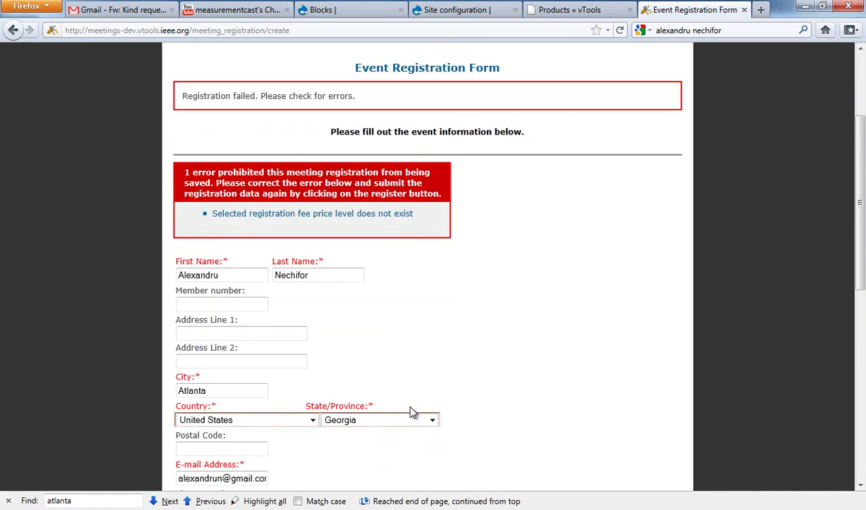
{"action": "scroll", "coordinate": [411, 414], "scroll_direction": "down", "scroll_amount": 1}
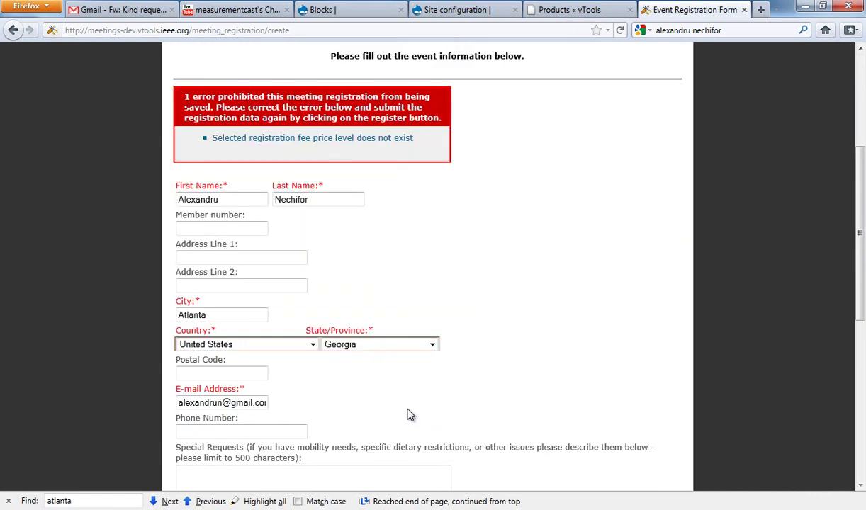
{"action": "scroll", "coordinate": [409, 411], "scroll_direction": "down", "scroll_amount": 1}
{"action": "scroll", "coordinate": [408, 411], "scroll_direction": "down", "scroll_amount": 1}
{"action": "scroll", "coordinate": [409, 411], "scroll_direction": "up", "scroll_amount": 2}
{"action": "left_click_drag", "start_coordinate": [236, 141], "coordinate": [435, 146]}
{"action": "left_click", "coordinate": [435, 146]}
{"action": "scroll", "coordinate": [356, 260], "scroll_direction": "down", "scroll_amount": 5}
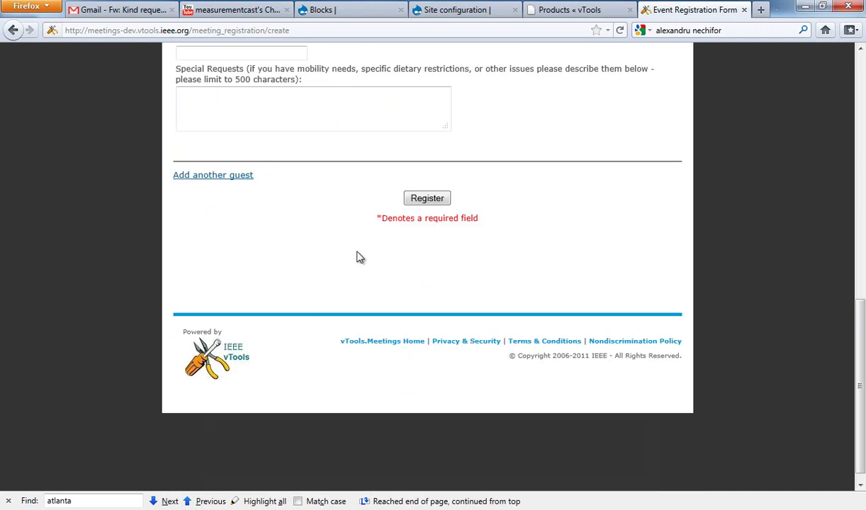
{"action": "scroll", "coordinate": [397, 214], "scroll_direction": "up", "scroll_amount": 1}
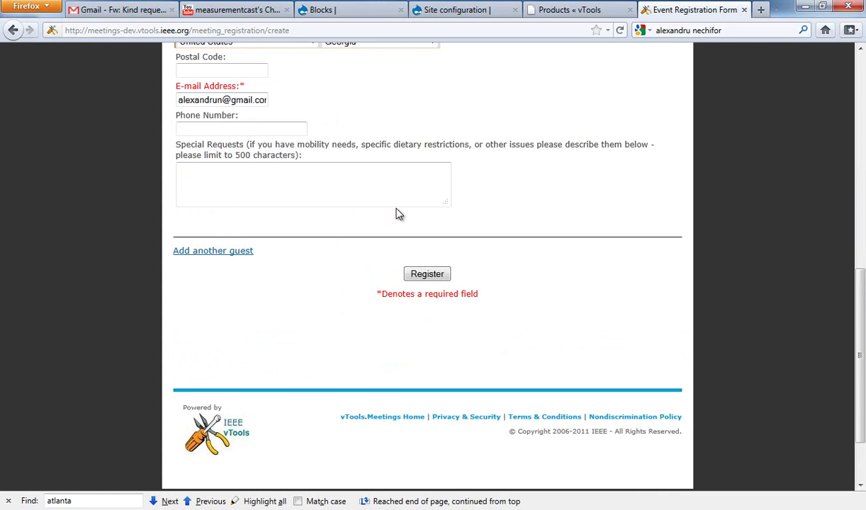
{"action": "scroll", "coordinate": [397, 214], "scroll_direction": "up", "scroll_amount": 10}
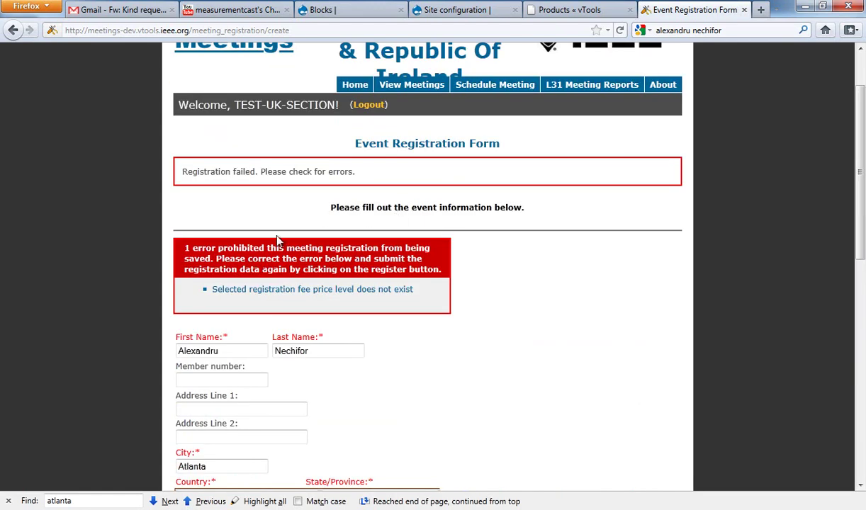
{"action": "scroll", "coordinate": [127, 213], "scroll_direction": "down", "scroll_amount": 8}
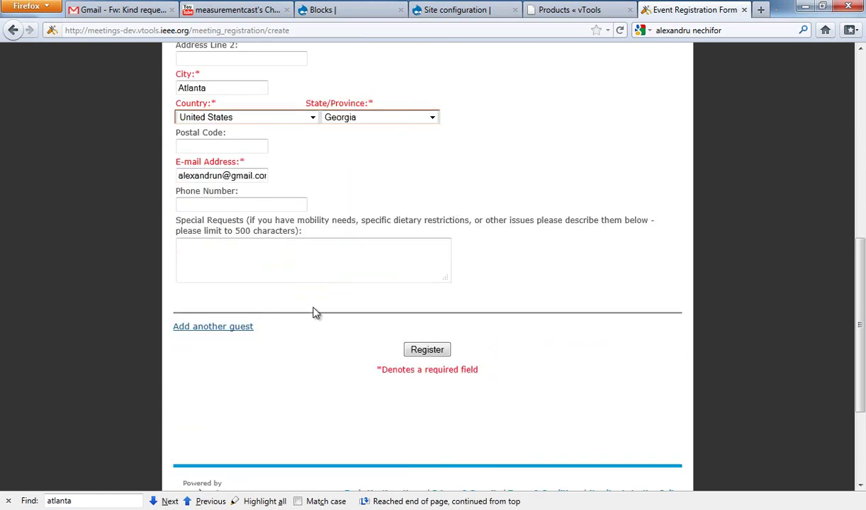
{"action": "scroll", "coordinate": [333, 338], "scroll_direction": "up", "scroll_amount": 4}
{"action": "scroll", "coordinate": [337, 344], "scroll_direction": "up", "scroll_amount": 8}
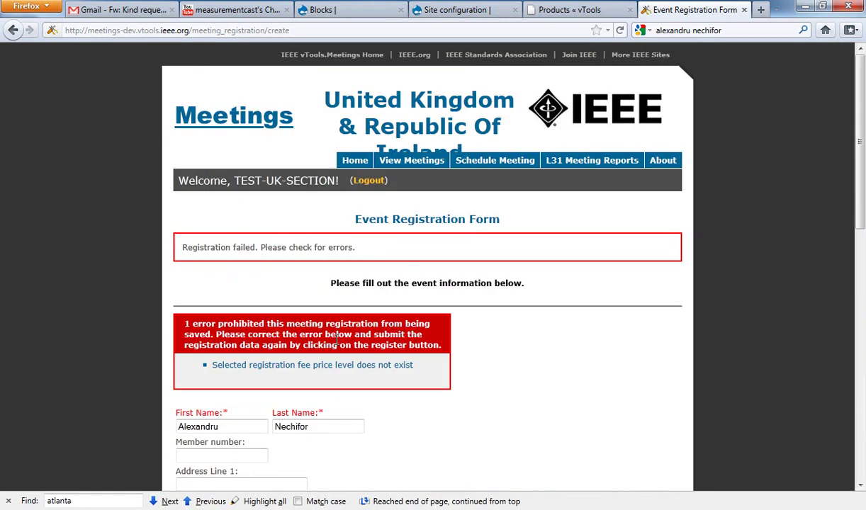
Step: Look over the Schedule Meeting page, then return to the Meetings Welcome home page
{"action": "left_click", "coordinate": [485, 164]}
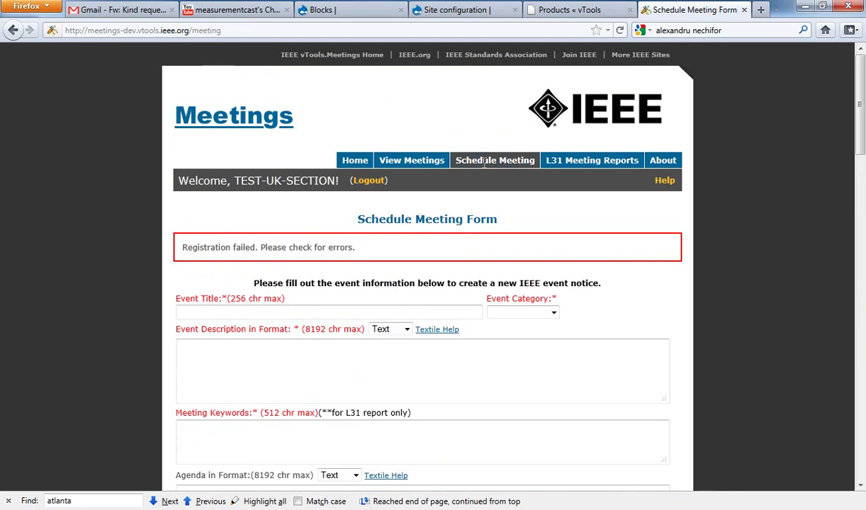
{"action": "scroll", "coordinate": [465, 218], "scroll_direction": "down", "scroll_amount": 6}
{"action": "scroll", "coordinate": [463, 215], "scroll_direction": "up", "scroll_amount": 6}
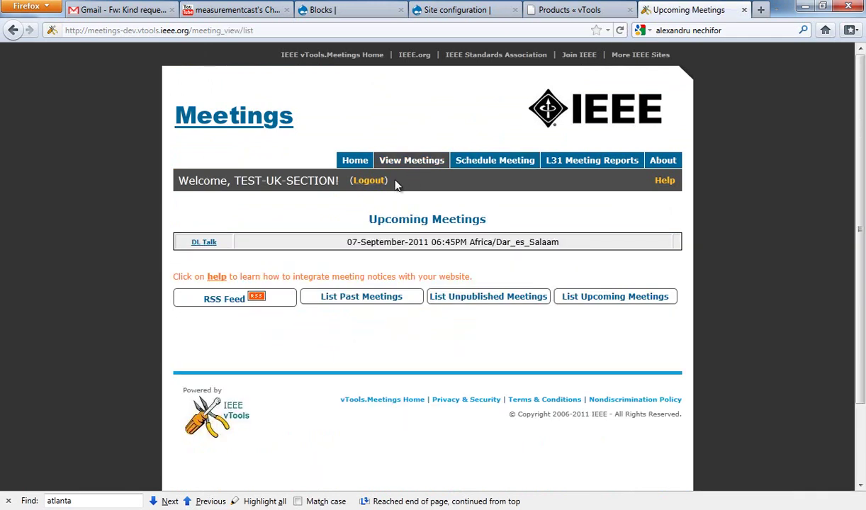
{"action": "left_click", "coordinate": [359, 160]}
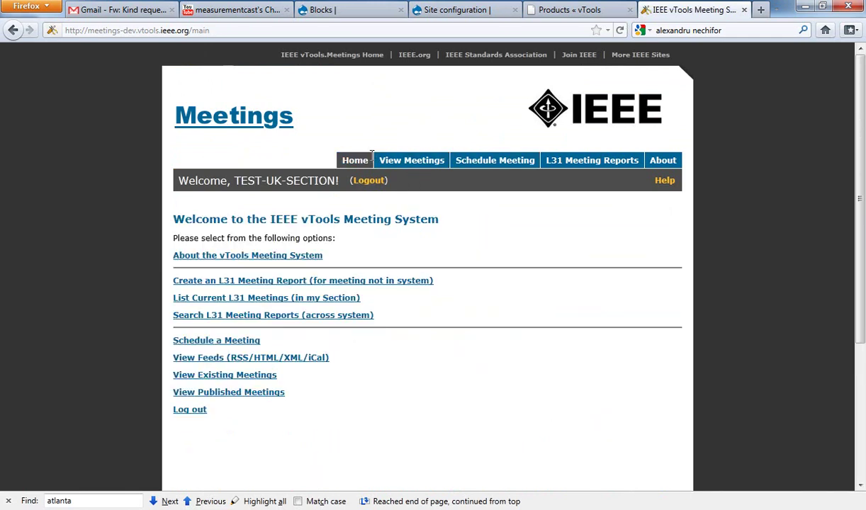
{"action": "left_click", "coordinate": [296, 300]}
Step: Search Google for 'myieee' in a new tab and open the official myIEEE result
{"action": "key", "text": "ctrl+t"}
{"action": "left_click", "coordinate": [738, 33]}
{"action": "type", "text": "m"}
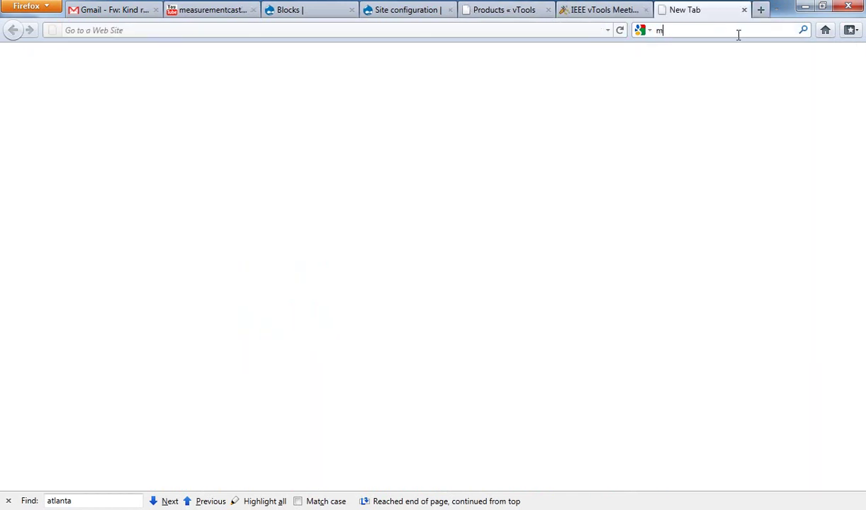
{"action": "type", "text": "yieee"}
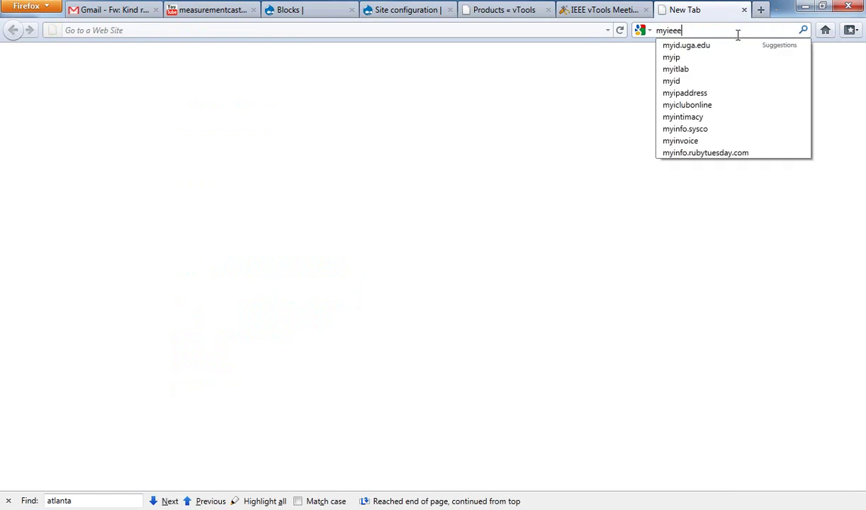
{"action": "key", "text": "Return"}
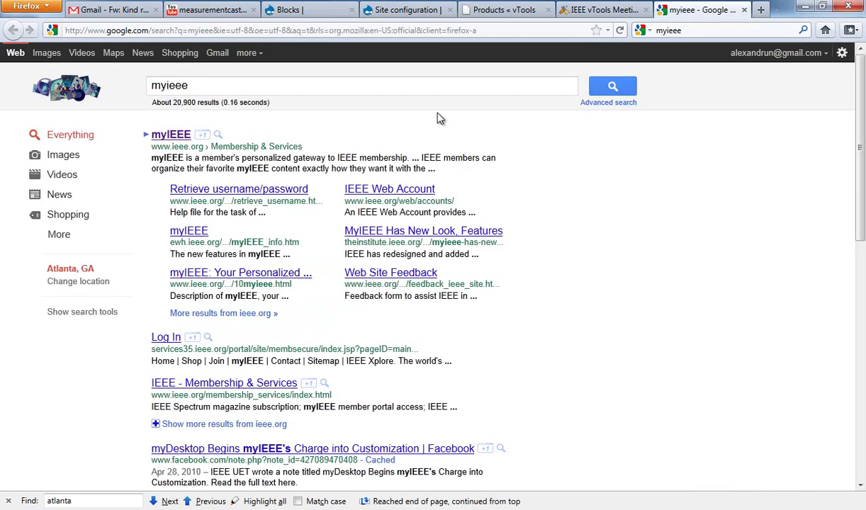
{"action": "left_click", "coordinate": [173, 136]}
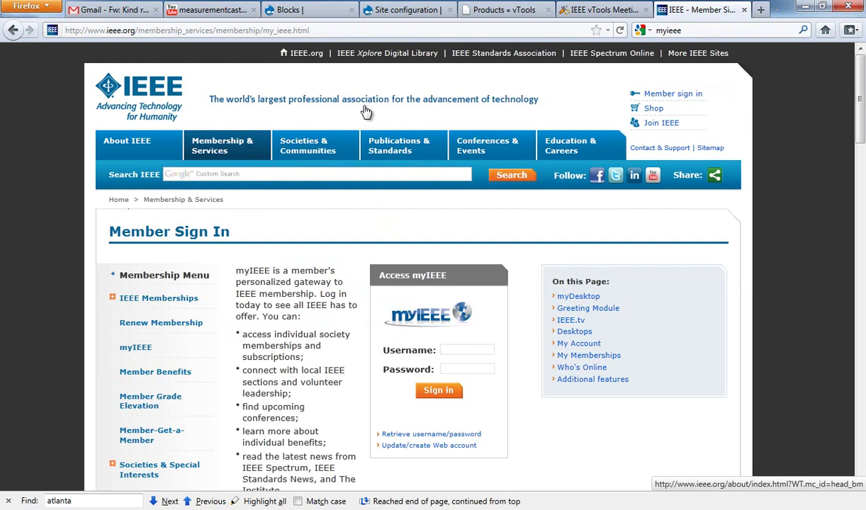
Step: Enter the member's username and password, sign in, and dismiss the save-password offer
{"action": "left_click", "coordinate": [469, 348]}
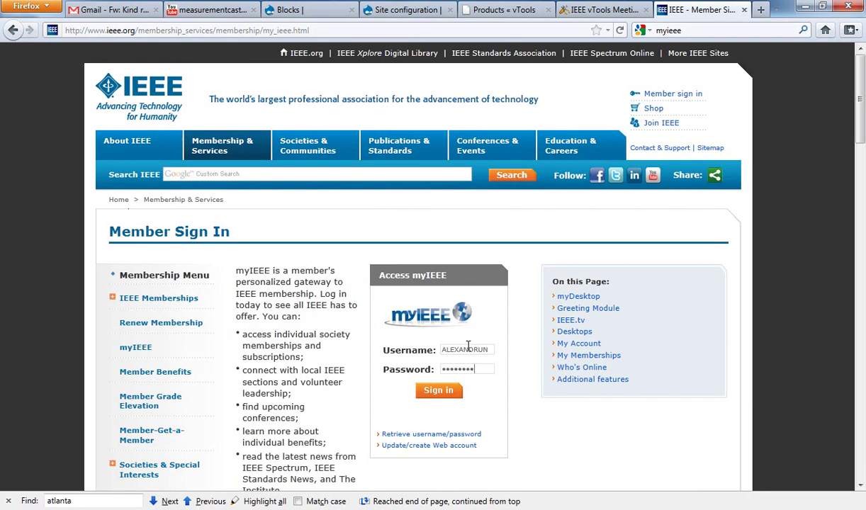
{"action": "left_click", "coordinate": [443, 395]}
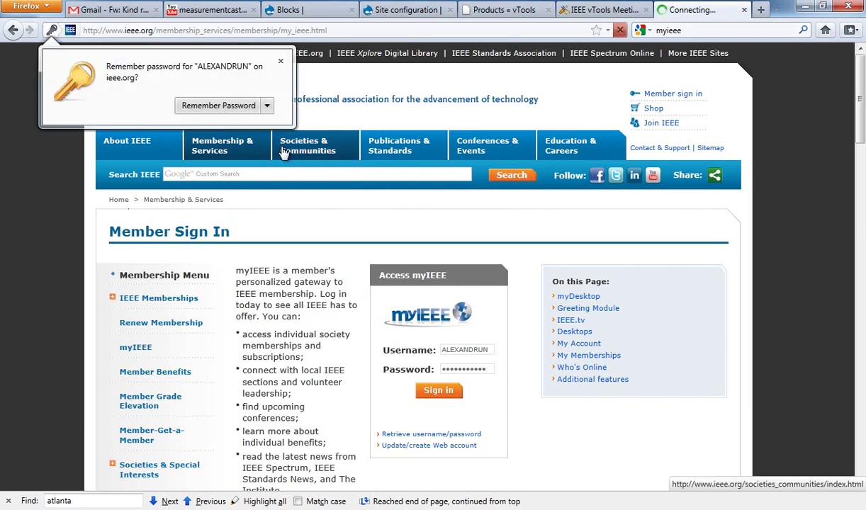
{"action": "left_click", "coordinate": [280, 62]}
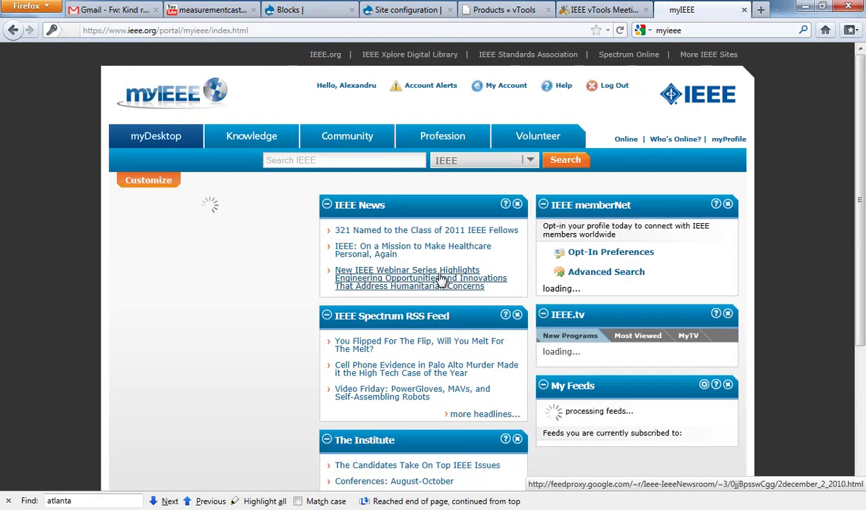
Step: Open the myIEEE Community page and show the Romania Section's meetings
{"action": "left_click", "coordinate": [339, 142]}
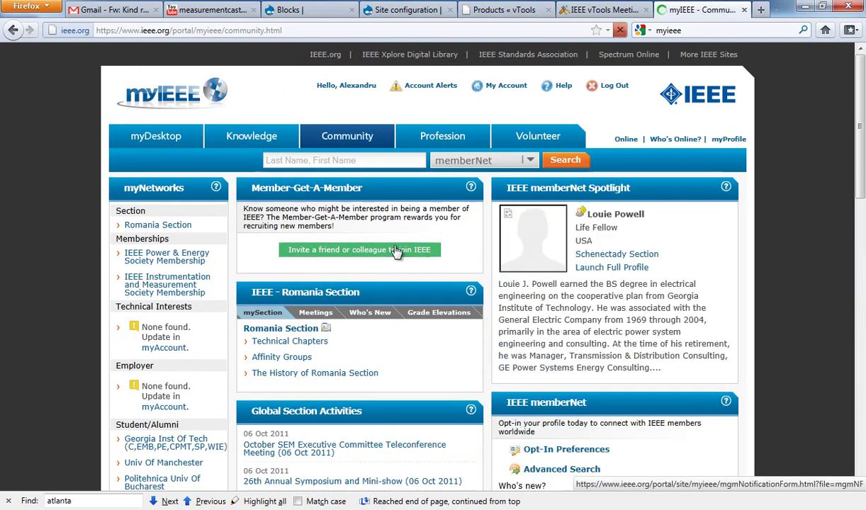
{"action": "scroll", "coordinate": [379, 269], "scroll_direction": "down", "scroll_amount": 2}
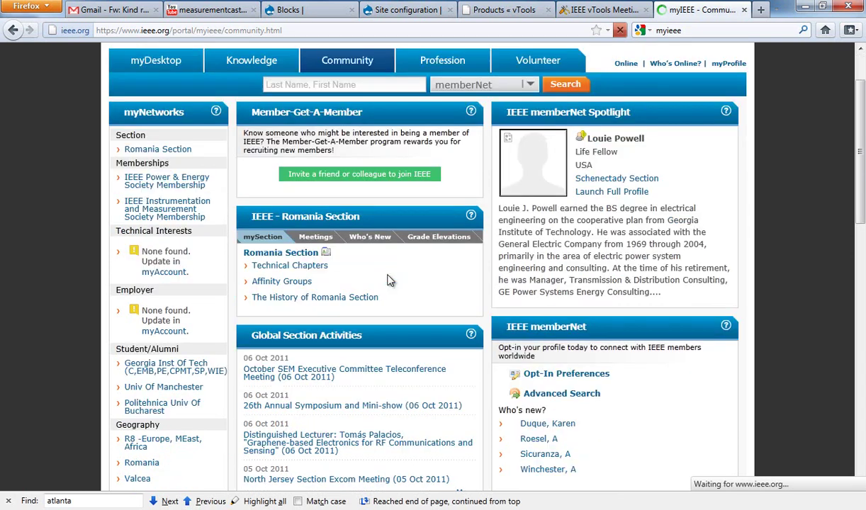
{"action": "left_click", "coordinate": [312, 238]}
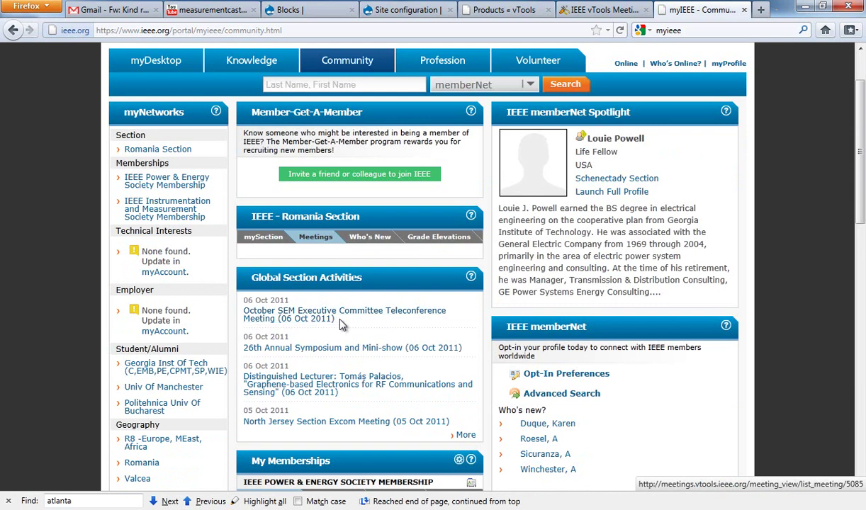
Step: Highlight the SEM teleconference, 26th Annual Symposium, Distinguished Lecturer and global section activity entries
{"action": "left_click_drag", "start_coordinate": [337, 323], "coordinate": [245, 292]}
{"action": "left_click", "coordinate": [363, 317]}
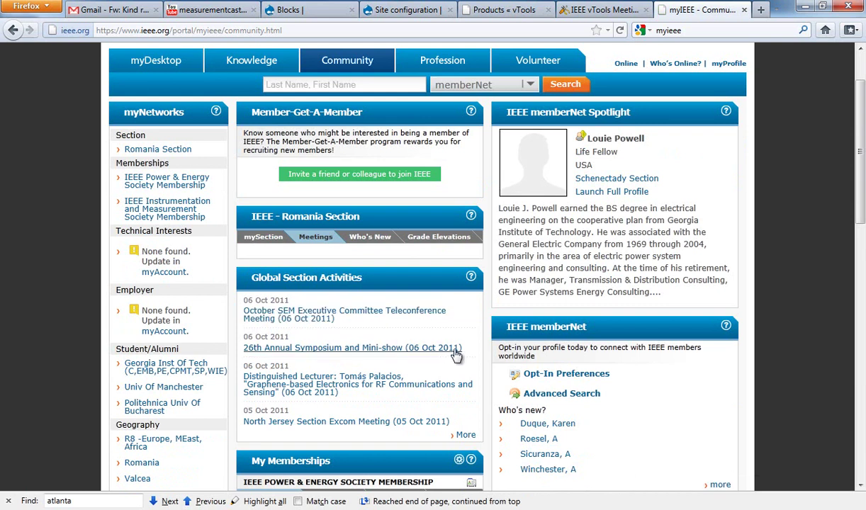
{"action": "left_click_drag", "start_coordinate": [441, 354], "coordinate": [244, 352]}
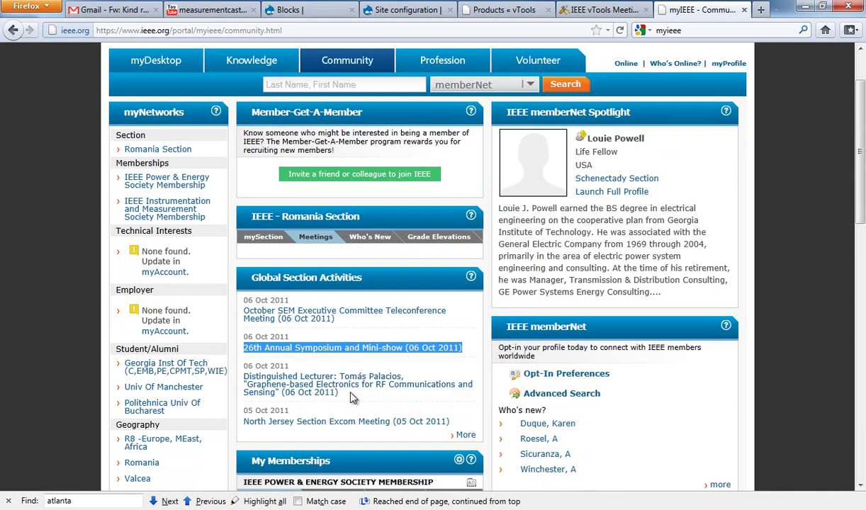
{"action": "left_click_drag", "start_coordinate": [352, 398], "coordinate": [257, 370]}
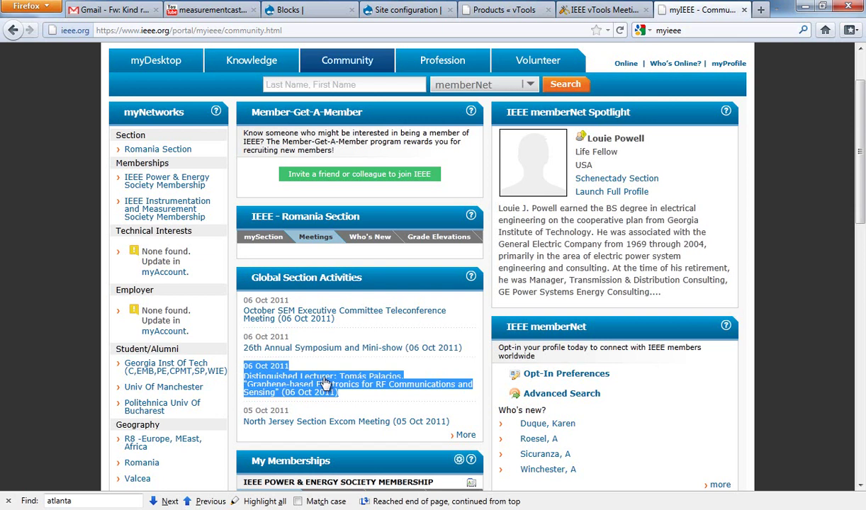
{"action": "left_click", "coordinate": [368, 406]}
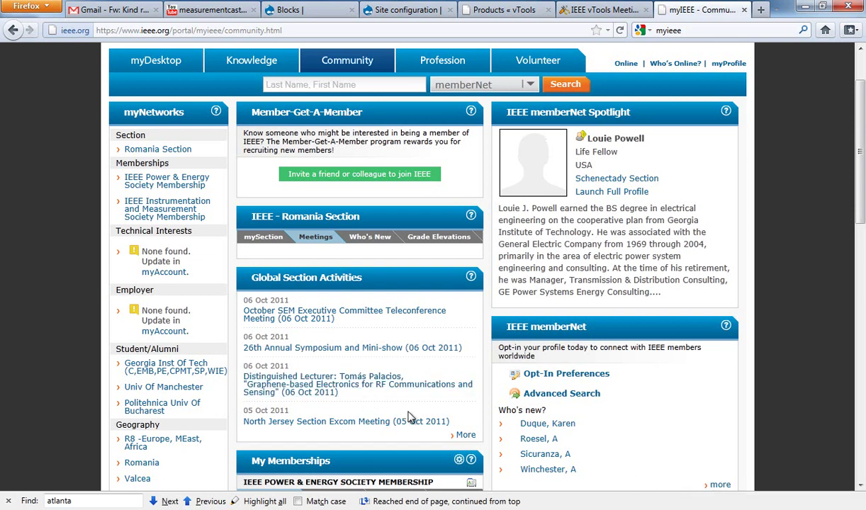
{"action": "left_click_drag", "start_coordinate": [454, 424], "coordinate": [241, 303]}
{"action": "left_click", "coordinate": [391, 329]}
{"action": "scroll", "coordinate": [390, 333], "scroll_direction": "down", "scroll_amount": 2}
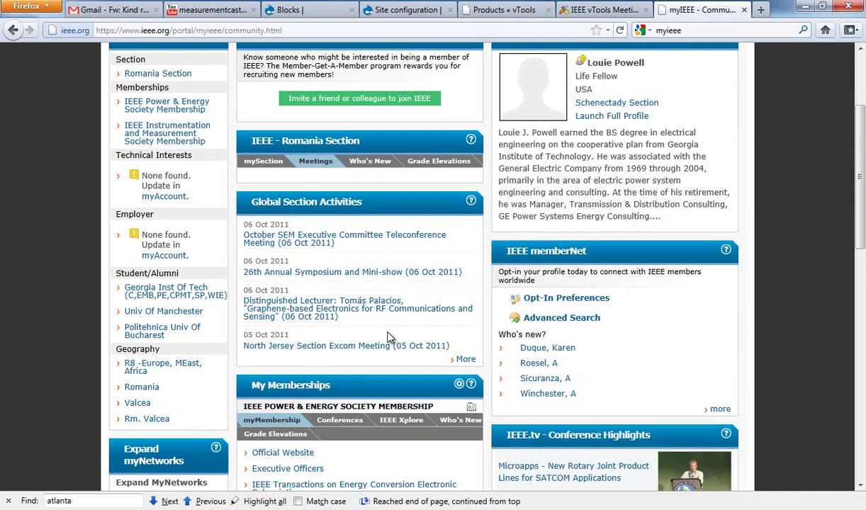
{"action": "scroll", "coordinate": [388, 338], "scroll_direction": "down", "scroll_amount": 4}
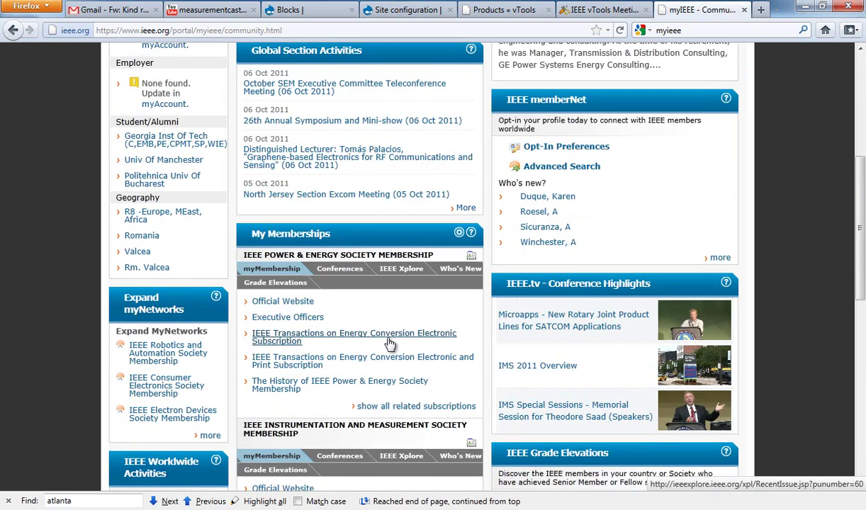
{"action": "scroll", "coordinate": [389, 344], "scroll_direction": "up", "scroll_amount": 4}
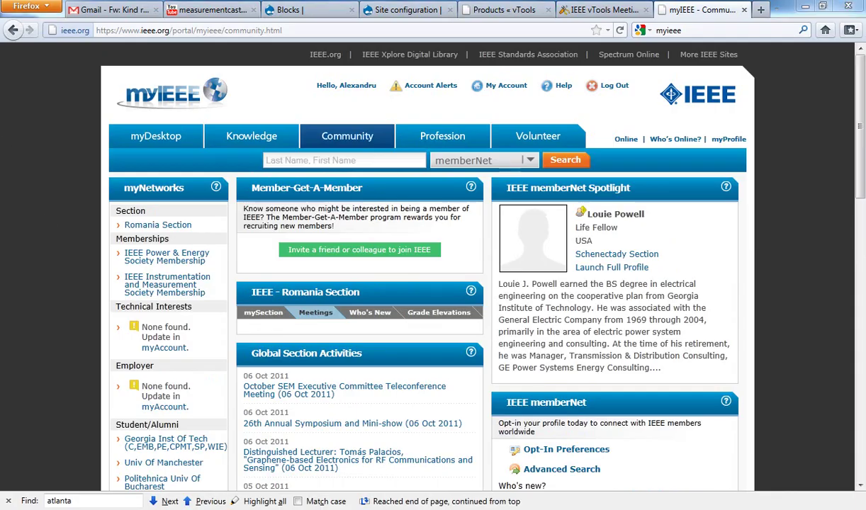
Step: Switch to the VTOOLS_Tutorial01 Word document and place the cursor at the title's start
{"action": "key", "text": "alt+Tab"}
{"action": "left_click_drag", "start_coordinate": [861, 297], "coordinate": [861, 114]}
{"action": "left_click", "coordinate": [444, 198]}
{"action": "left_click", "coordinate": [418, 198]}
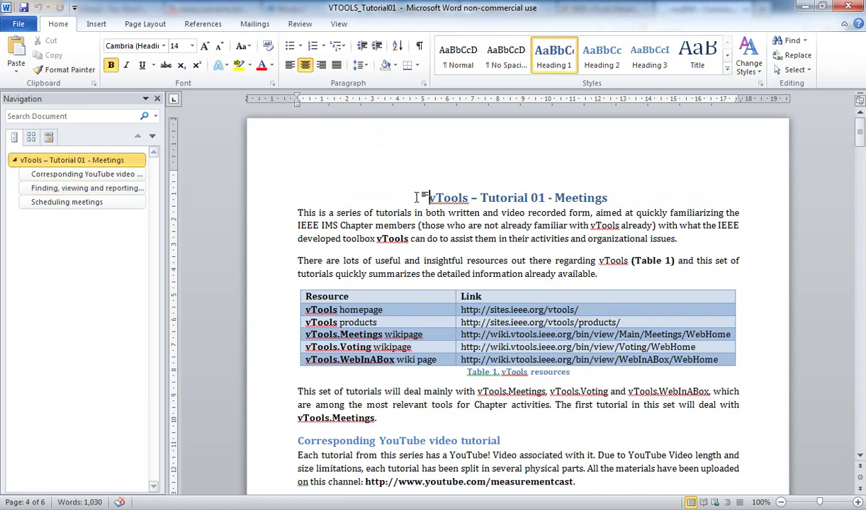